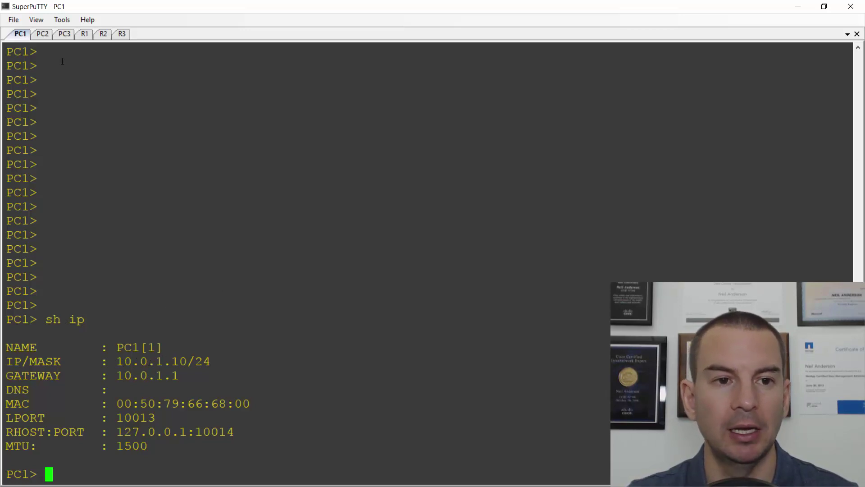
Review PC2 and PC3 addressing, R1's interfaces and routes, then R2 and R3.
click(39, 34)
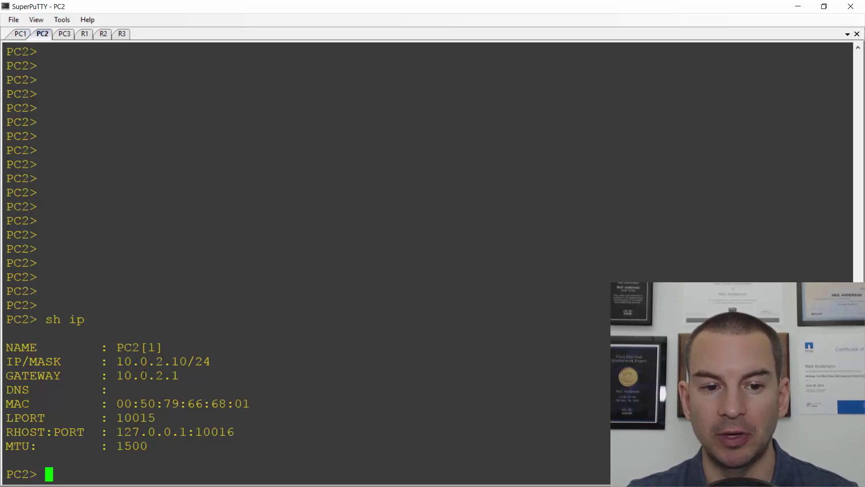
click(68, 37)
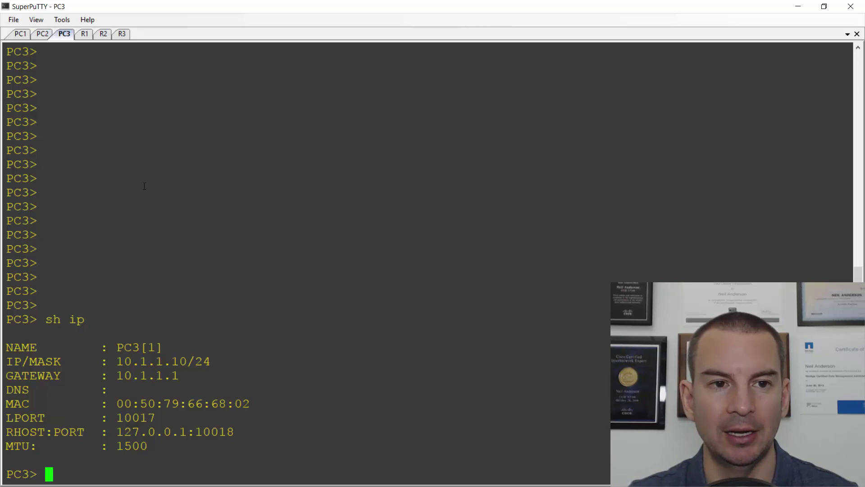
click(84, 35)
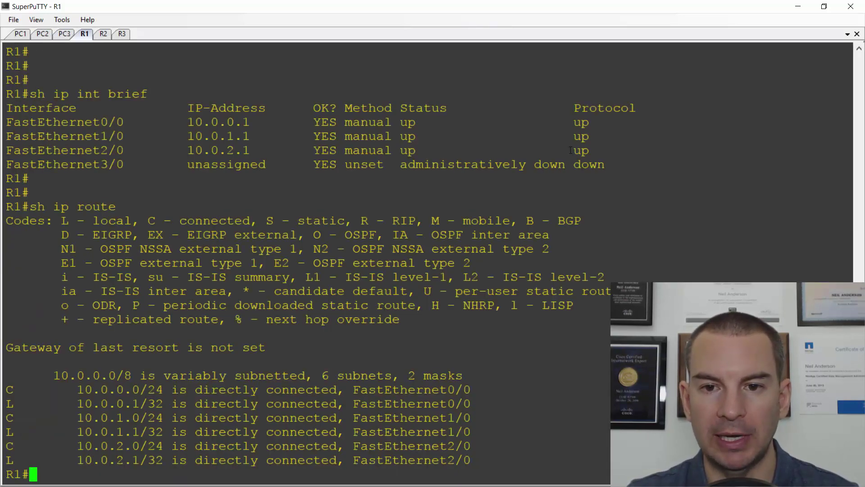
drag(593, 151, 13, 126)
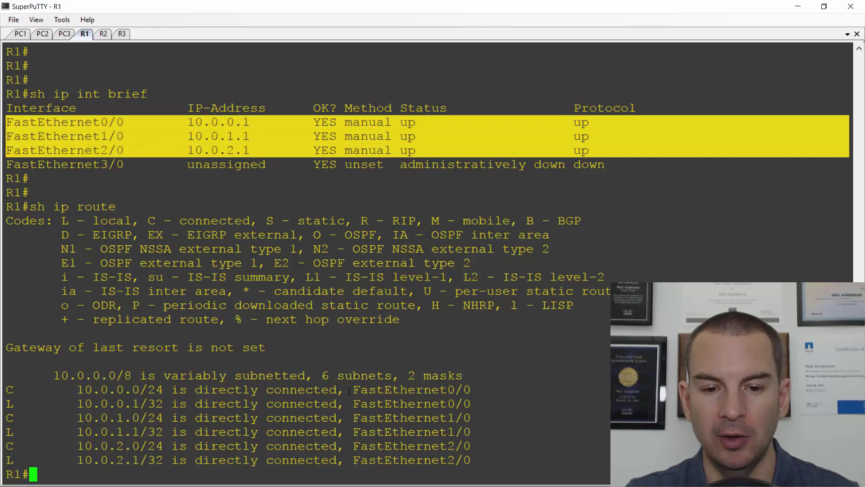
drag(477, 462, 7, 390)
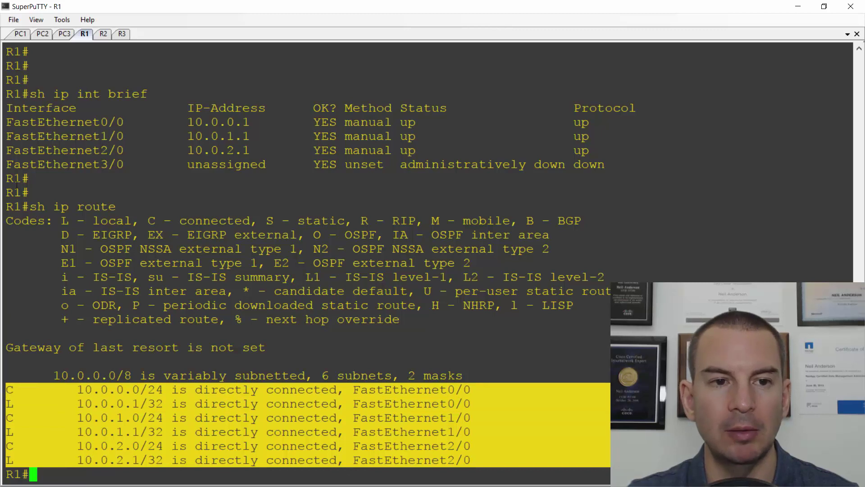
click(102, 34)
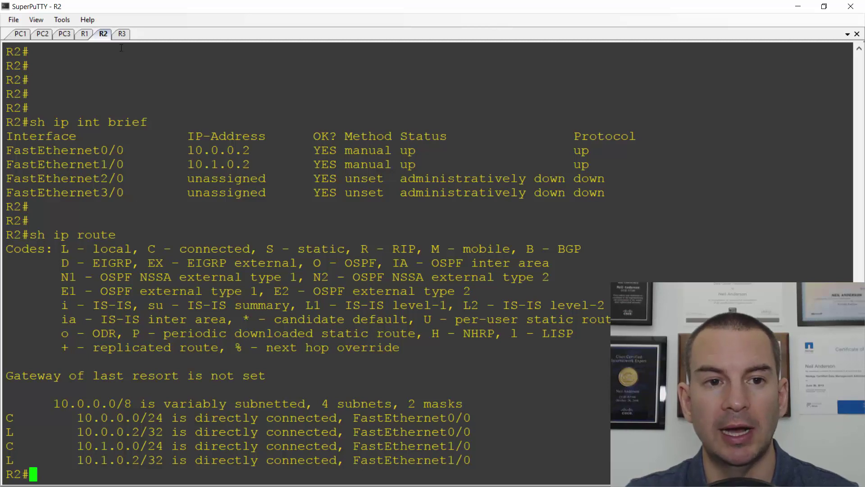
click(121, 34)
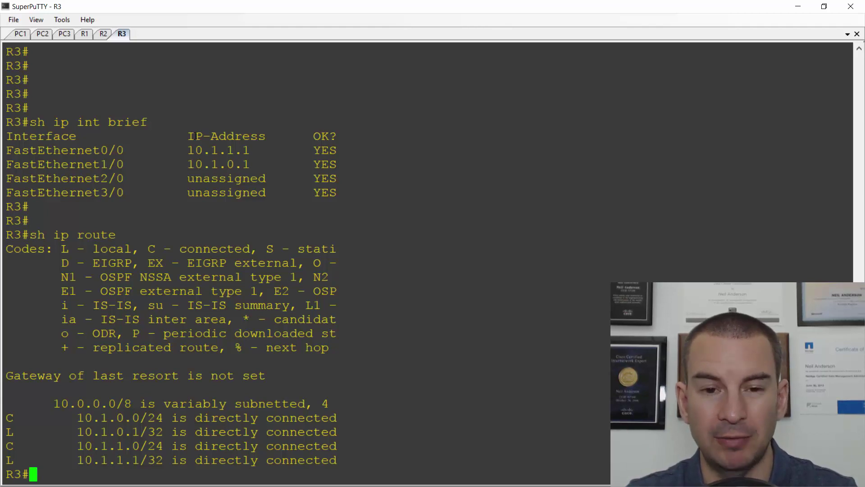
Study the PowerPoint lab topology slide, then return to R1's terminal session.
key(alt+Tab)
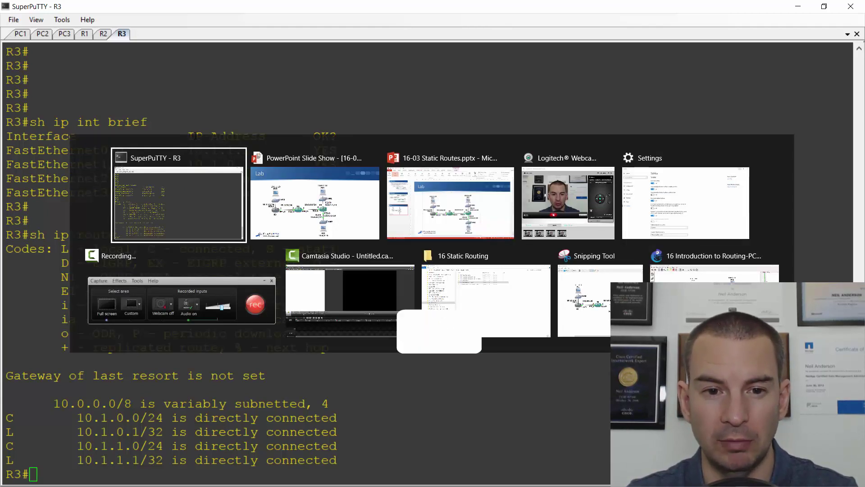
key(alt+Tab)
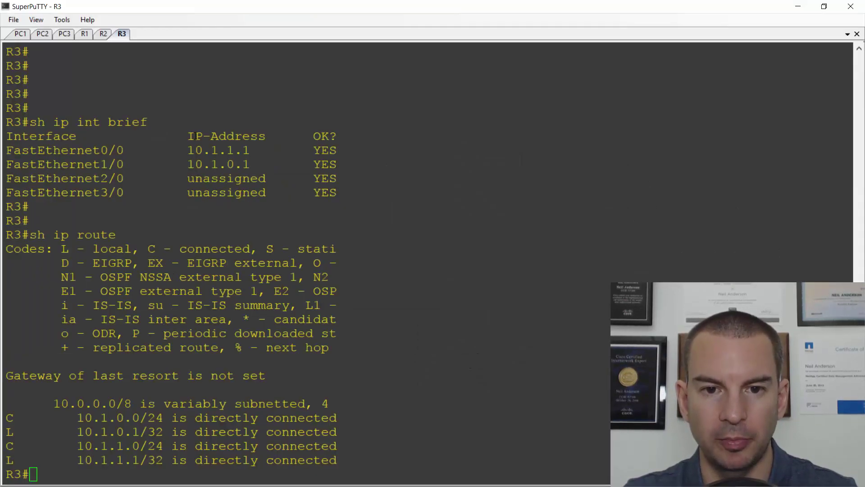
click(85, 35)
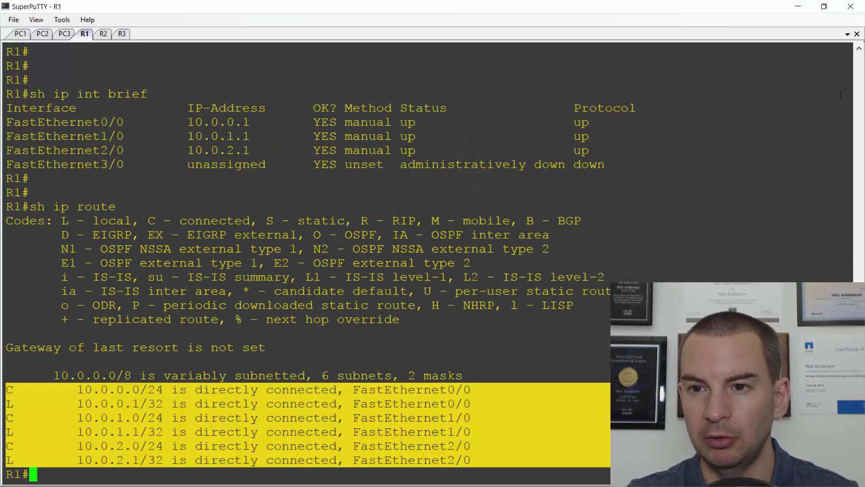
Place the terminal beside the lab slide and enter R1's global configuration mode.
double_click(660, 12)
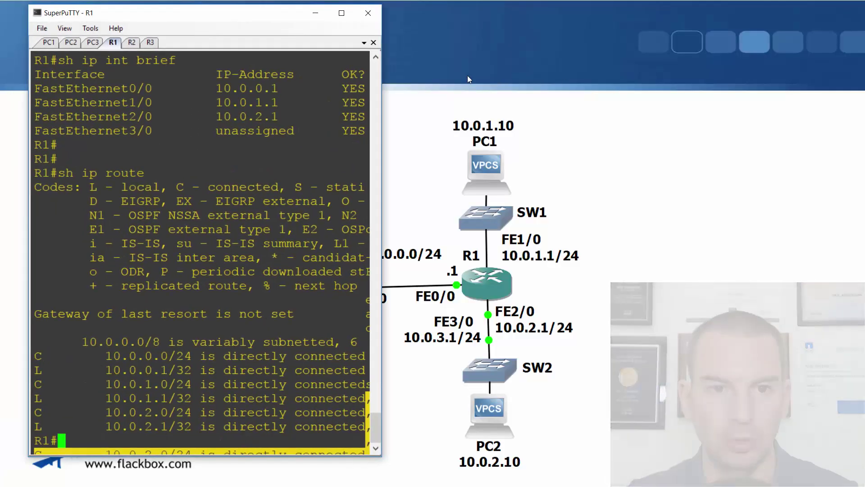
drag(284, 34, 718, 20)
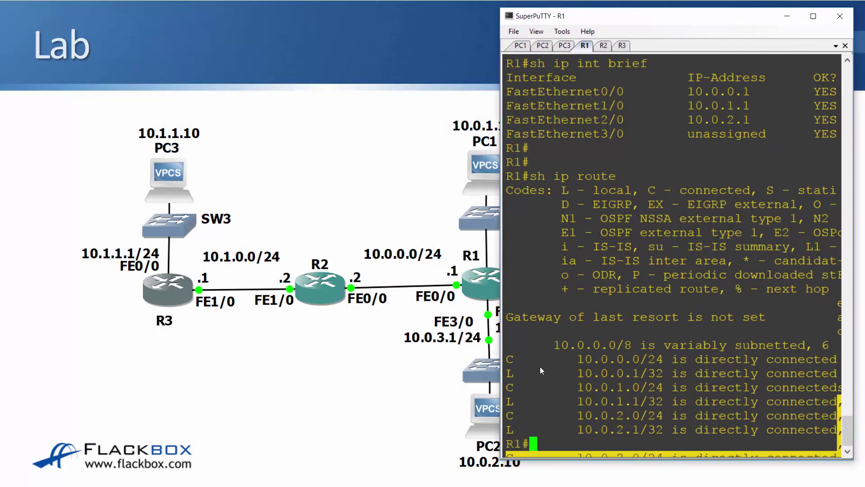
drag(678, 459, 676, 486)
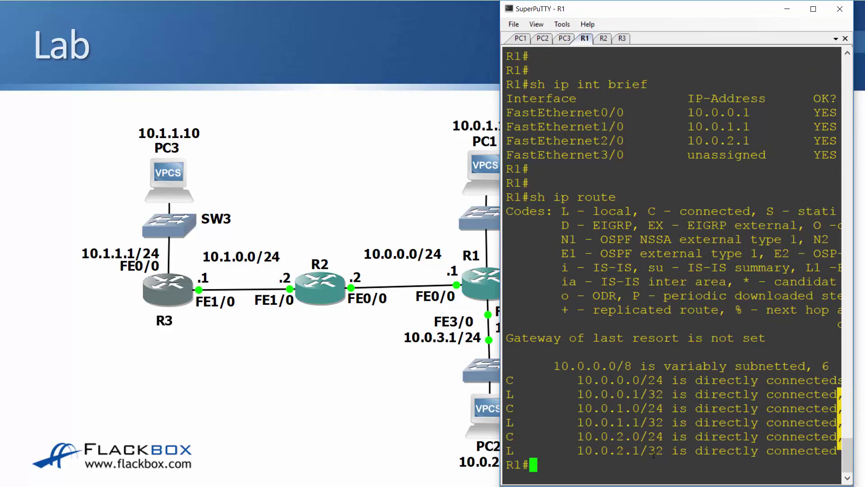
text(config t)
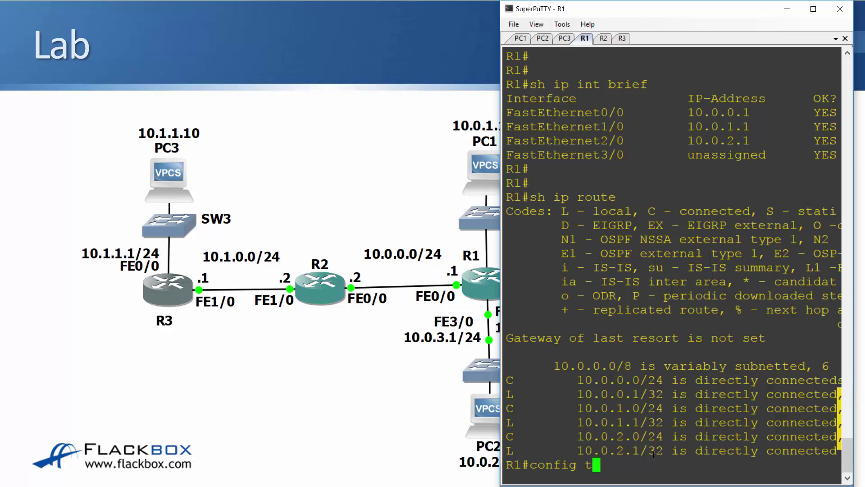
key(Return)
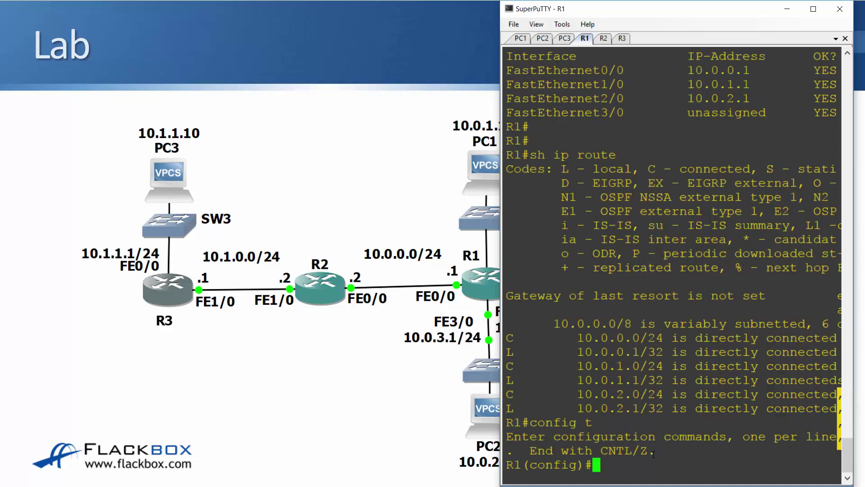
Add R1's static route to 10.1.0.0 255.255.255.0 via 10.0.0.2.
text(ip route 10.1.)
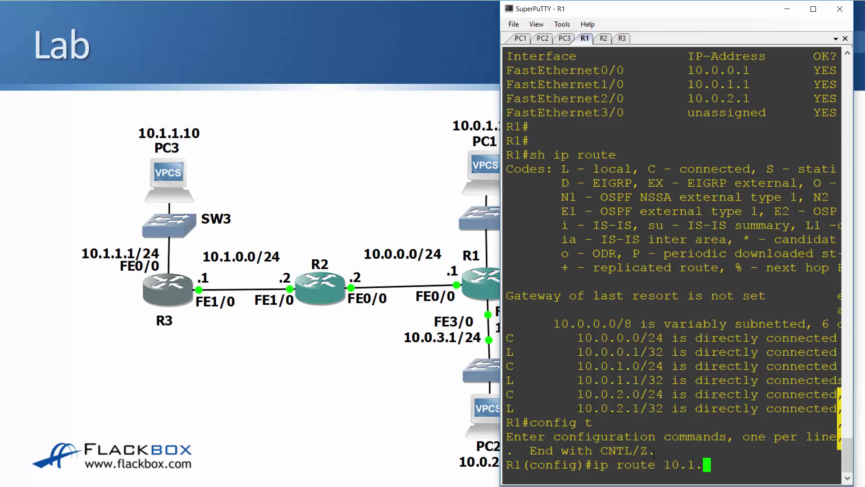
text(0.1)
key(BackSpace)
text(0.0 255)
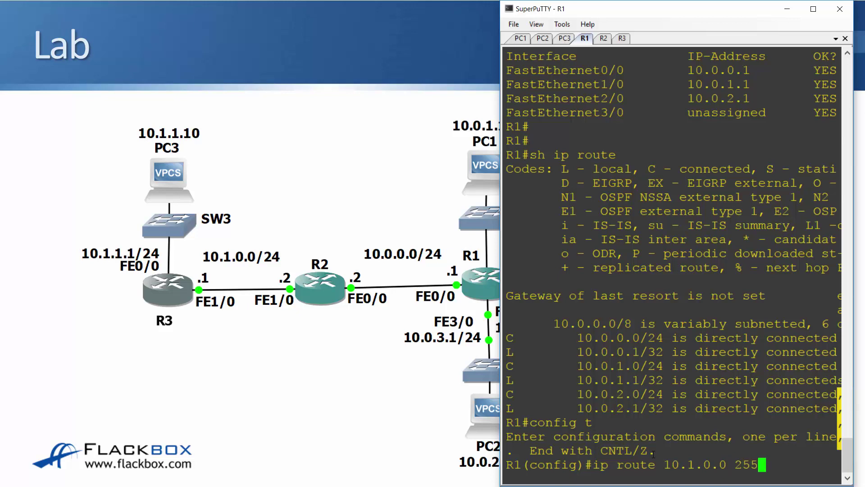
text(.255.255.2)
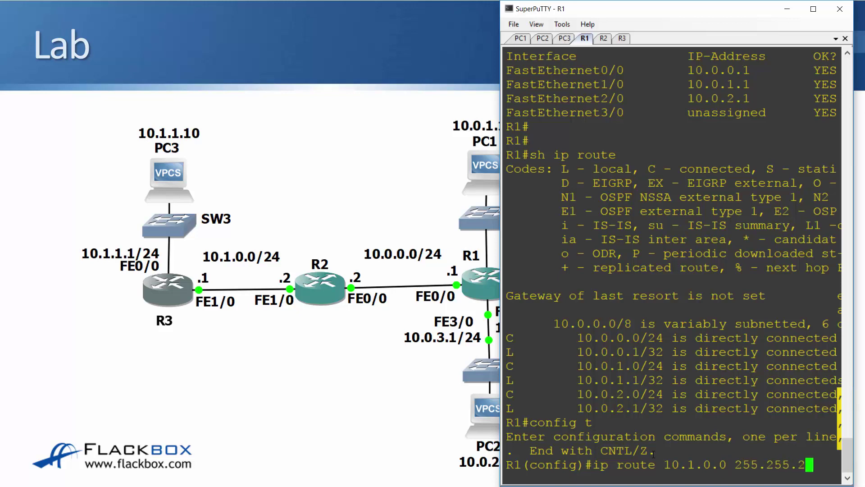
text(55.0)
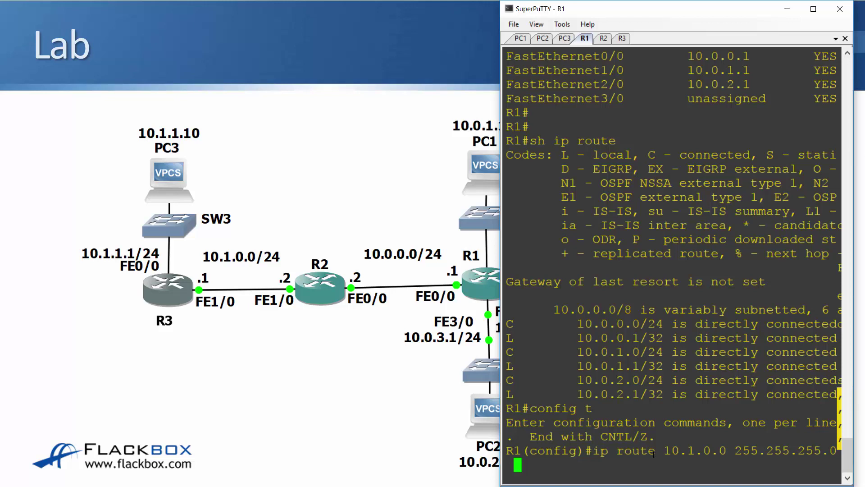
text(10.0.0.2)
key(Return)
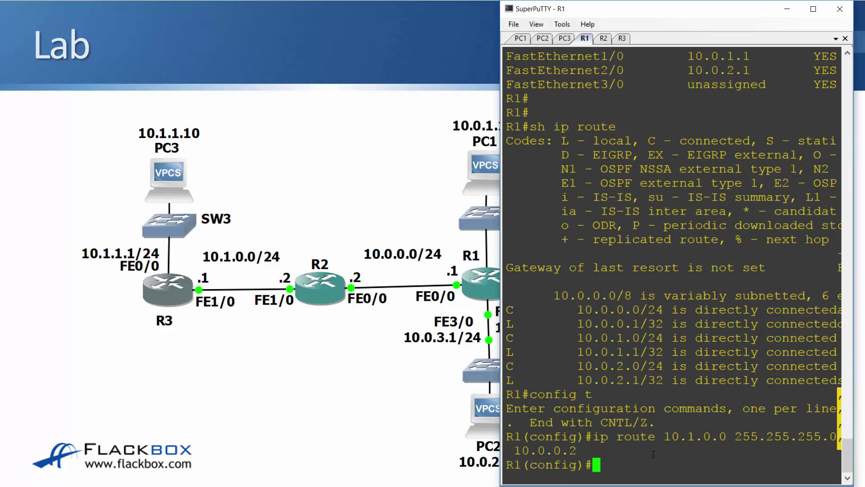
Add R1's static route to 10.1.1.0 255.255.255.0 via 10.0.0.2, then end.
text(ip route 10.1.1.)
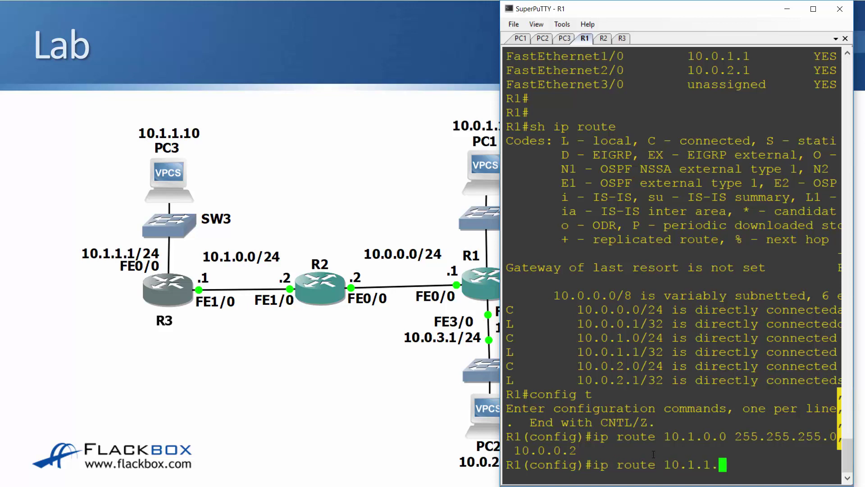
text(0 255.25)
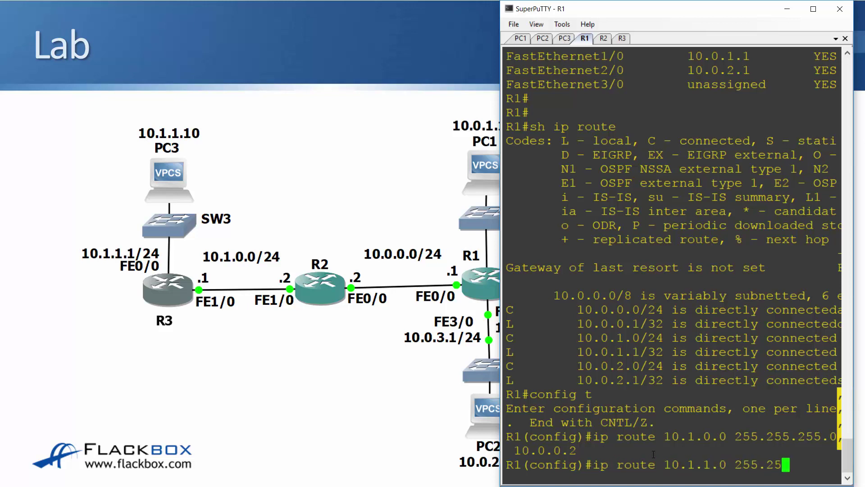
text(5.255.0)
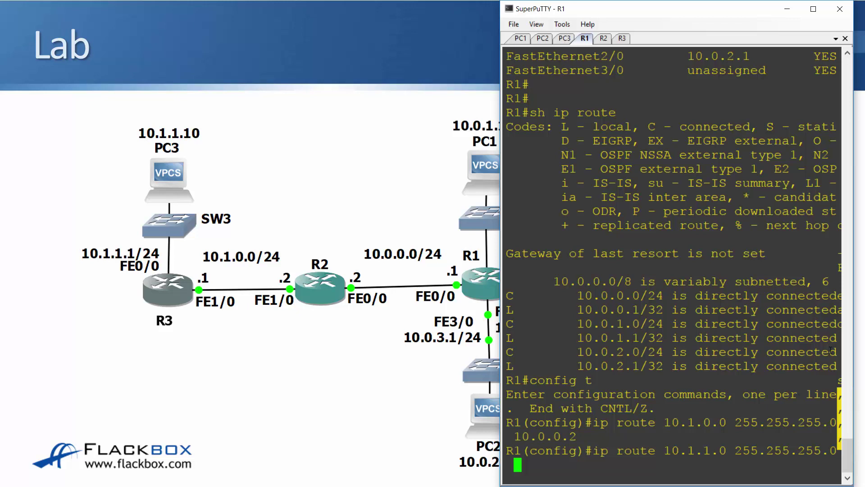
text(10.0.0.2)
key(Return)
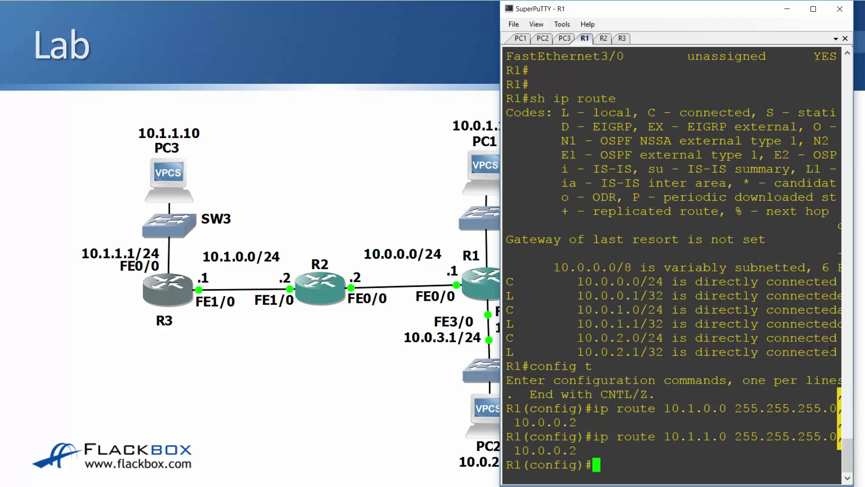
text(end)
key(Return)
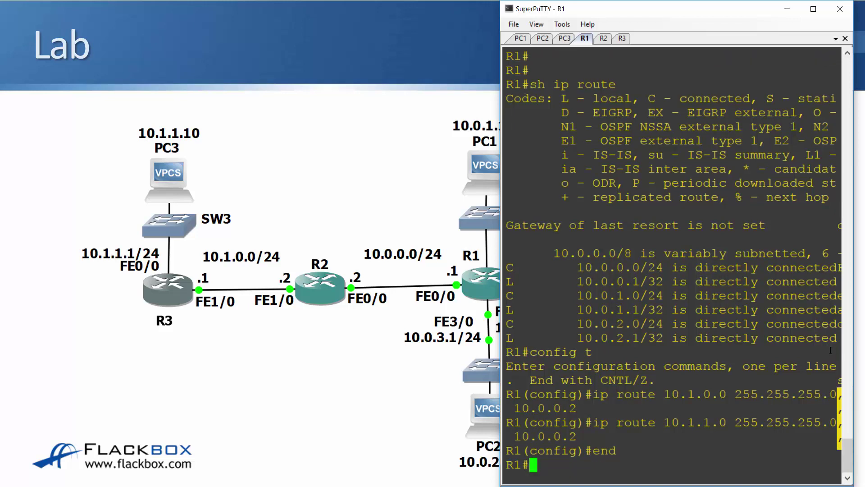
Ping 10.1.0.1 from R1; all five echoes time out (0/5).
text(ping 1)
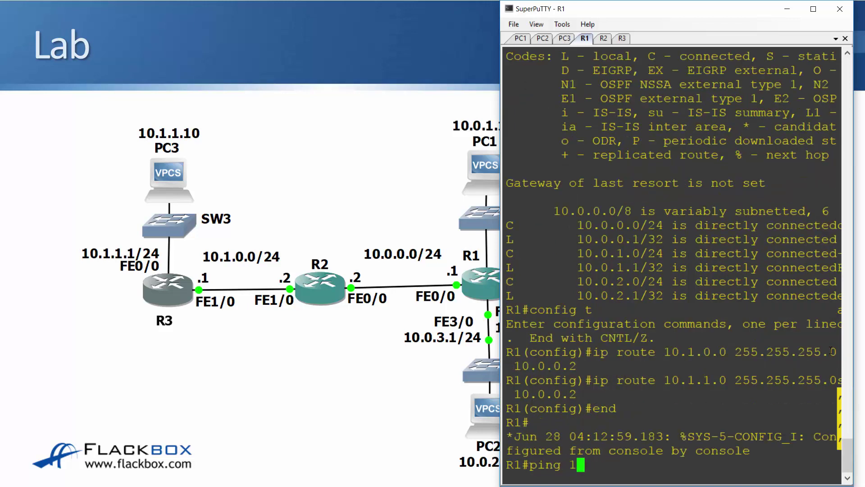
text(0.1.0.1)
key(Return)
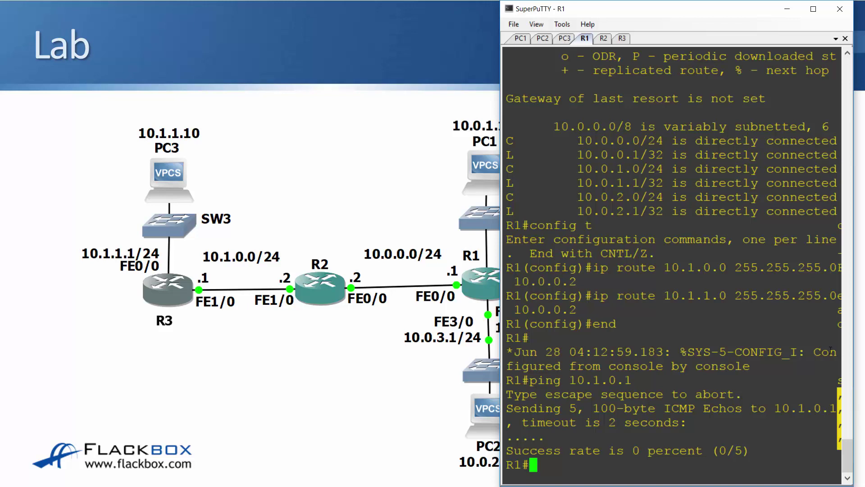
Turn on ICMP debugging on R3 with debug ip icmp.
click(625, 40)
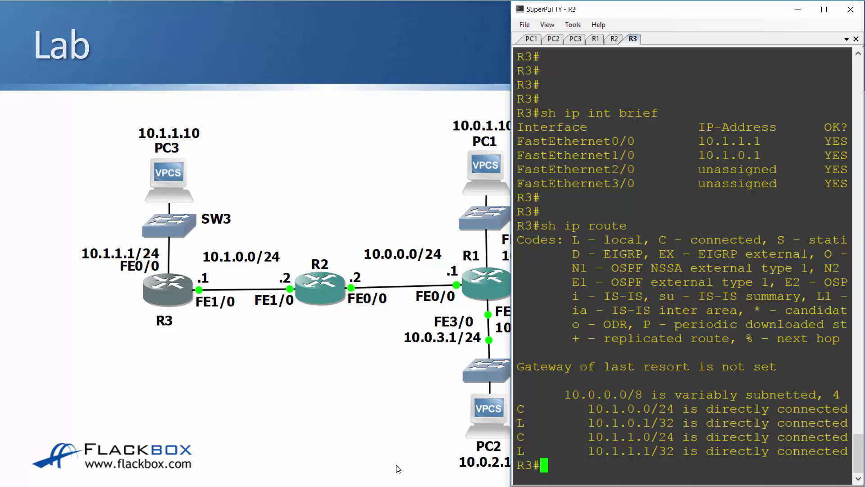
text(debug ip icmp)
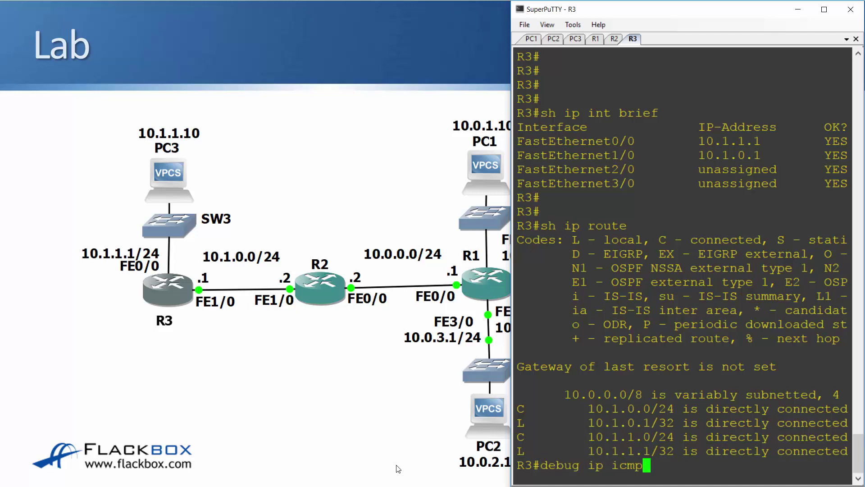
key(Return)
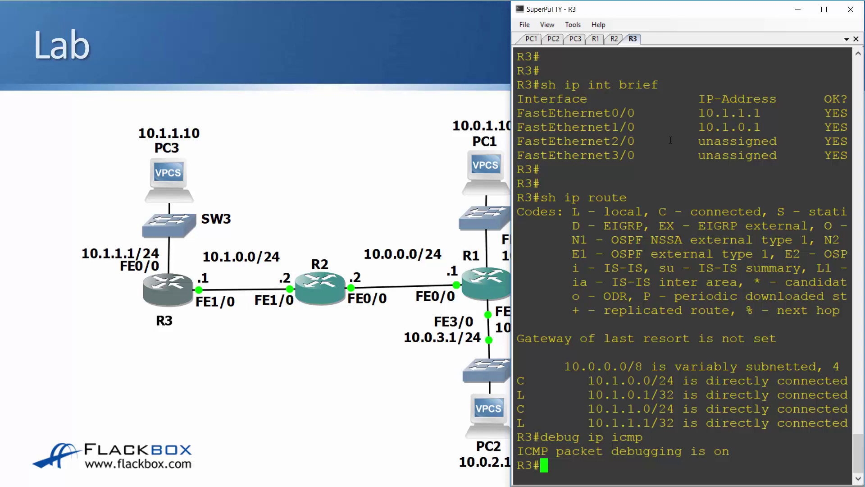
Repeat R1's ping to 10.1.0.1 and watch R3 log echo replies to 10.0.0.1.
click(595, 40)
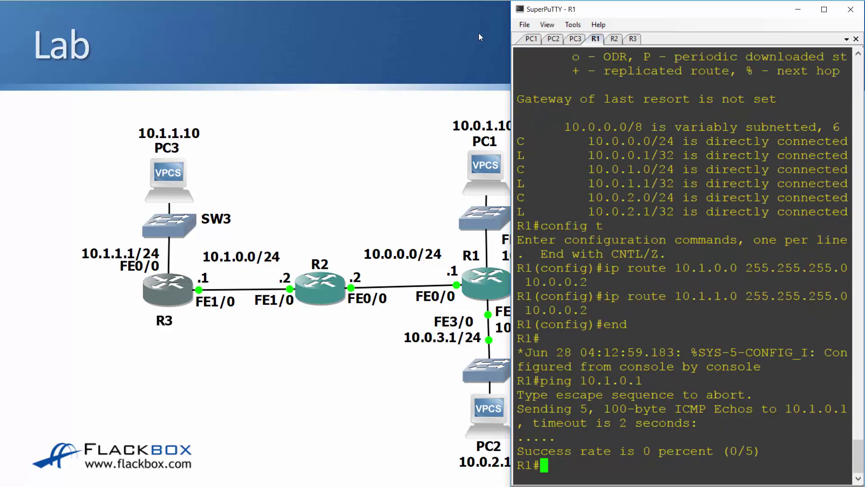
key(Up)
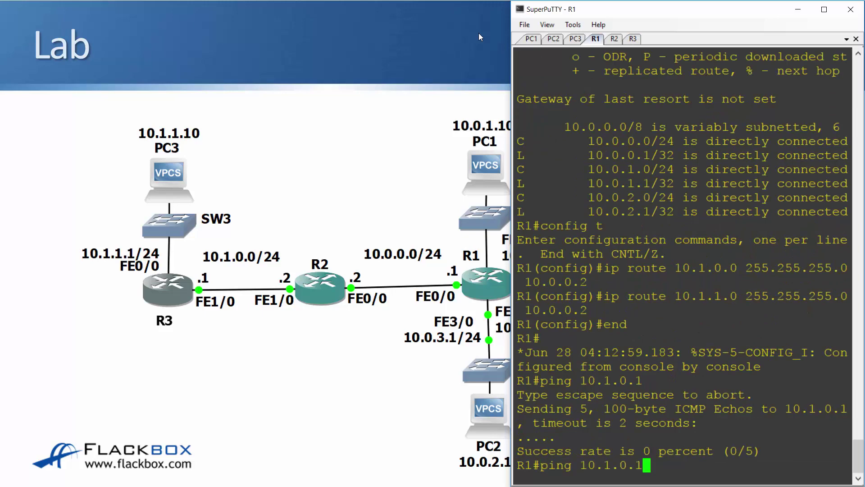
key(Return)
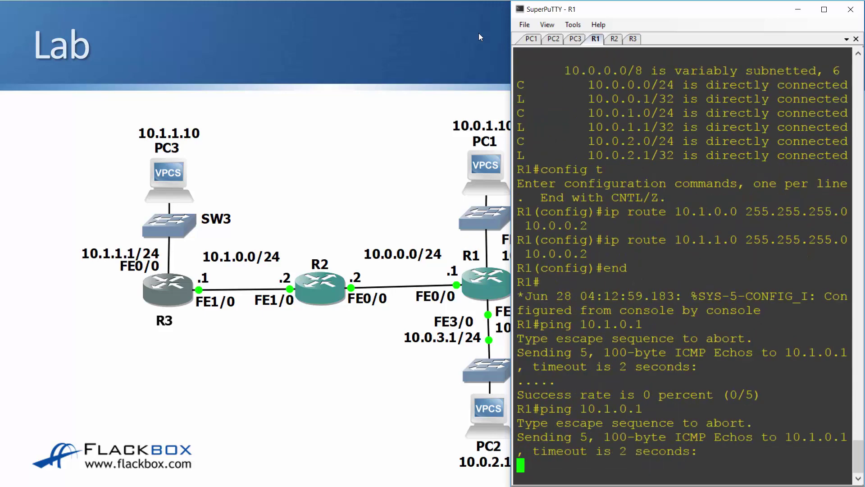
click(632, 39)
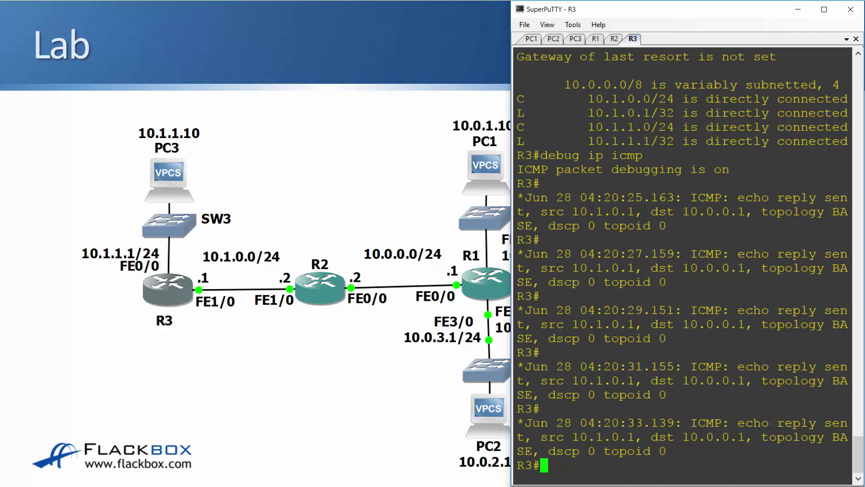
Show R3's routing table full-screen: only connected 10.1.0.0/24 and 10.1.1.0/24.
text(sh ip route)
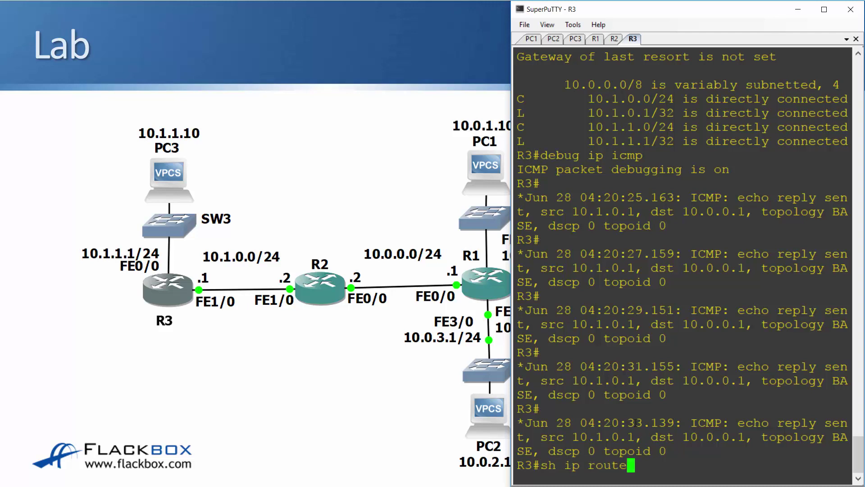
key(Return)
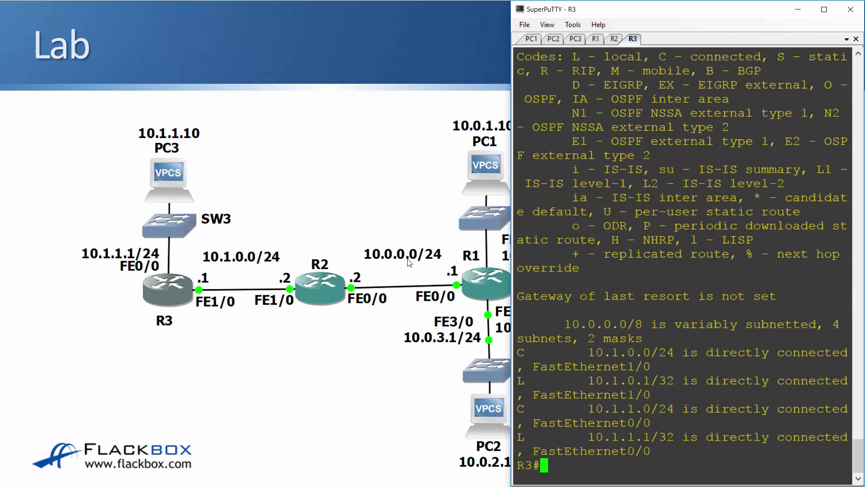
click(824, 9)
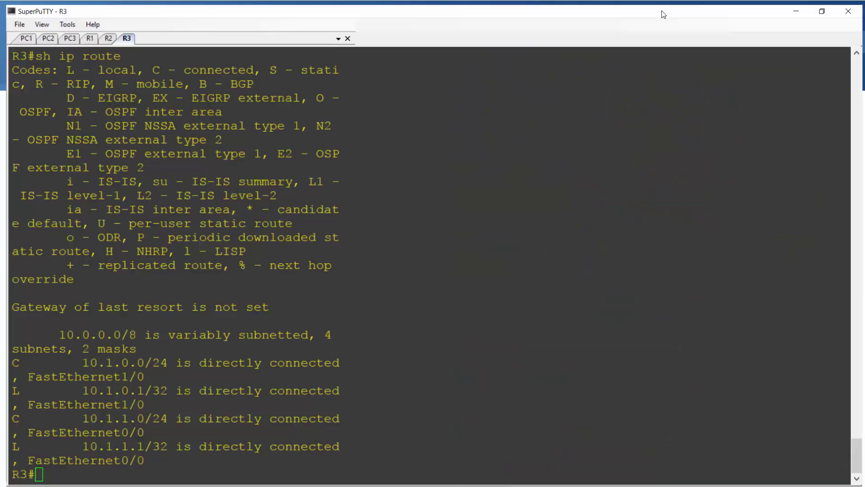
key(Up)
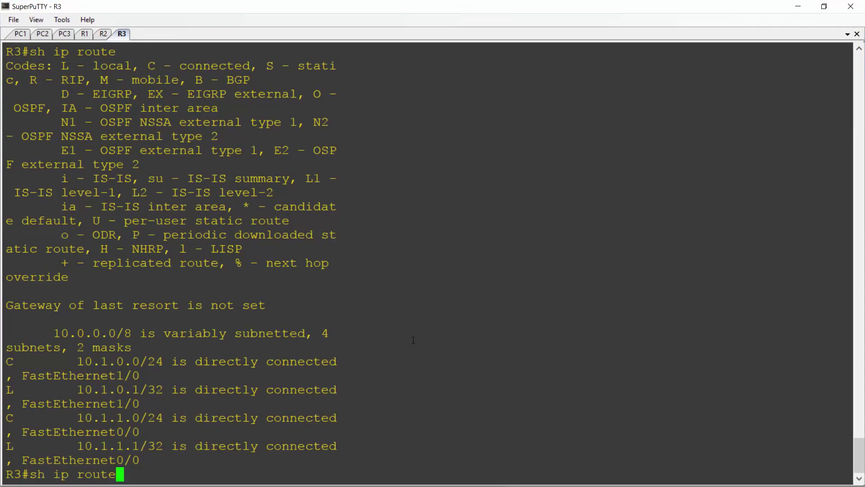
key(Return)
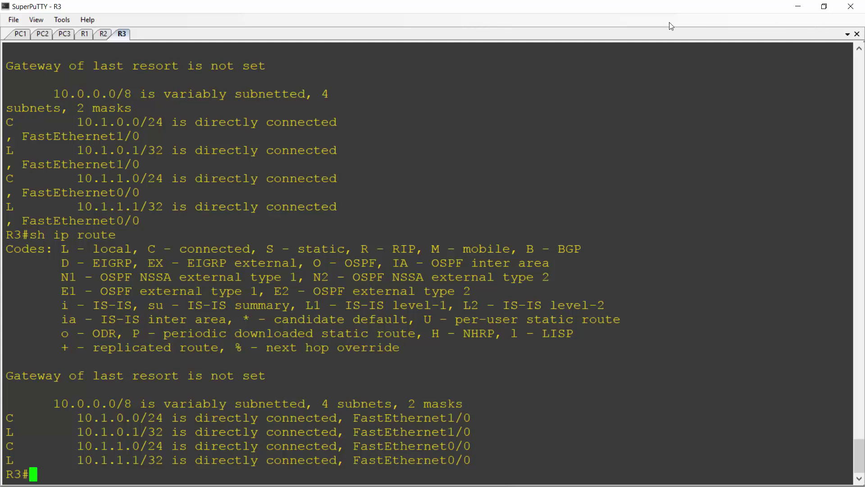
Run sh ip route on R1, confirming static routes via 10.0.0.2, and restore the window.
click(85, 34)
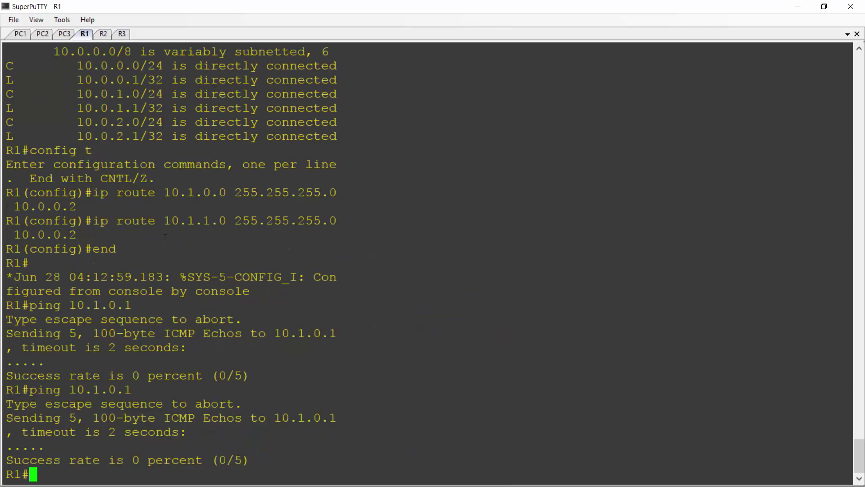
text(sh ip route)
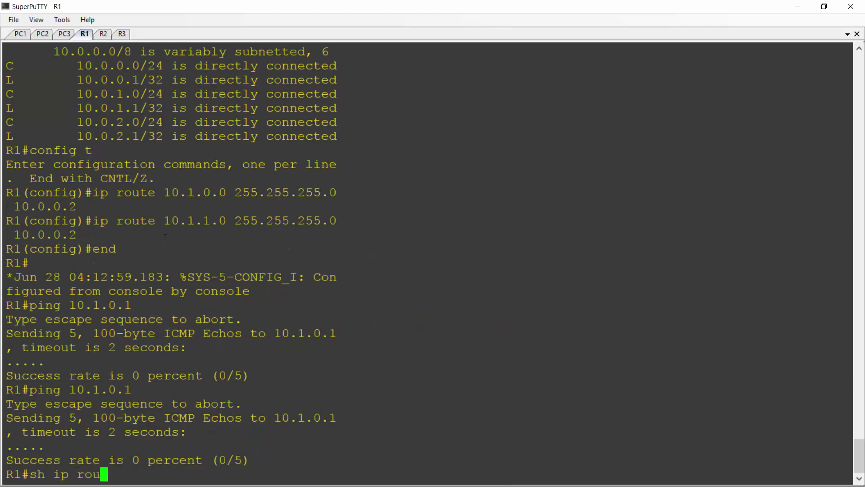
key(Return)
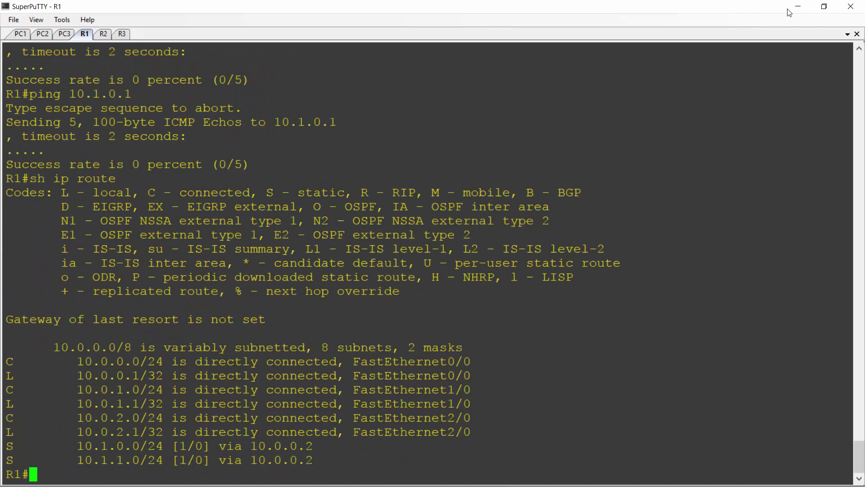
click(824, 6)
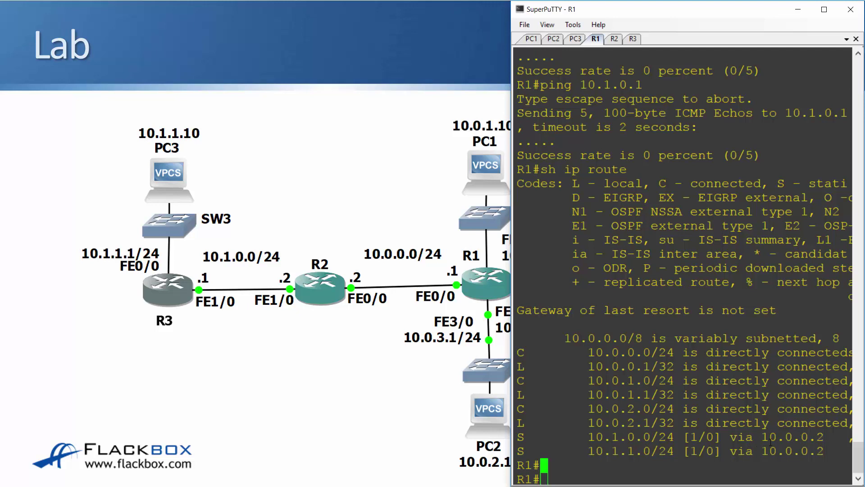
On R2, enter config mode and add ip route 10.1.1.0 255.255.255.0 10.1.0.1.
click(614, 39)
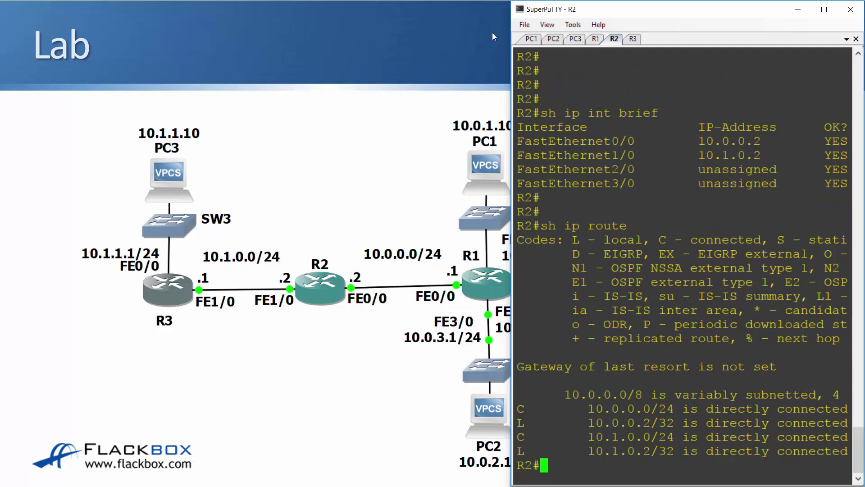
text(config )
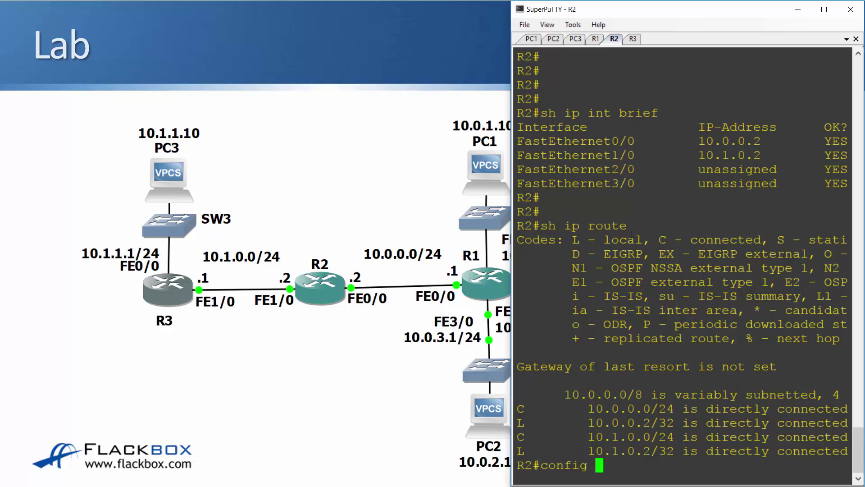
text(t)
key(Return)
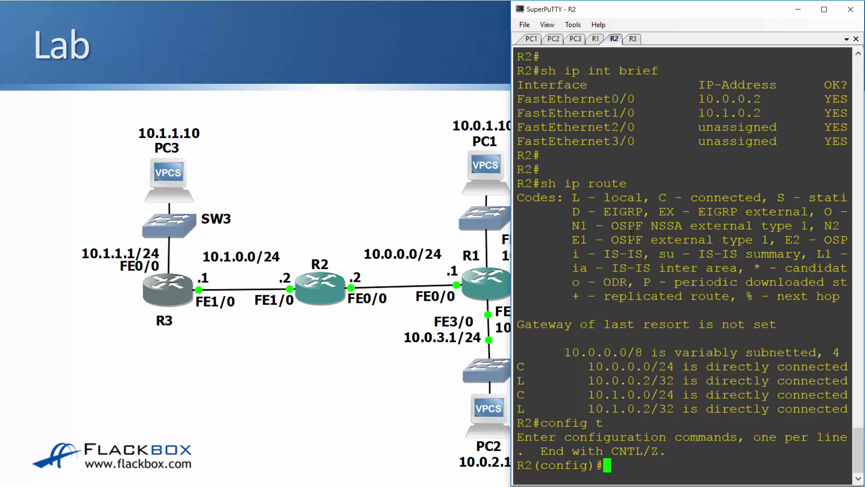
text(ip route 1)
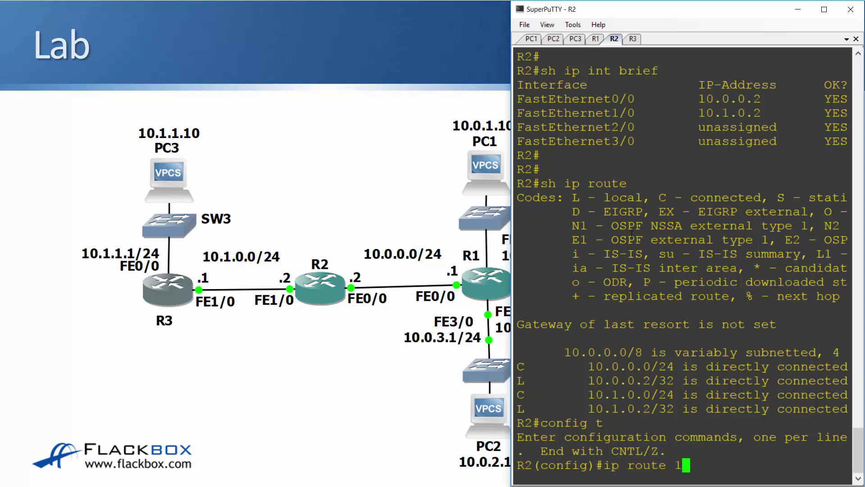
text(0.1.1.0 2)
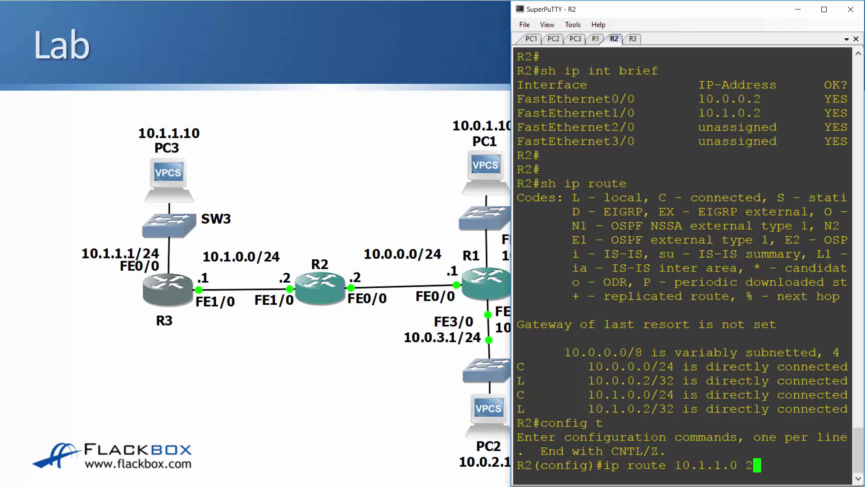
text(55.255.255.0 )
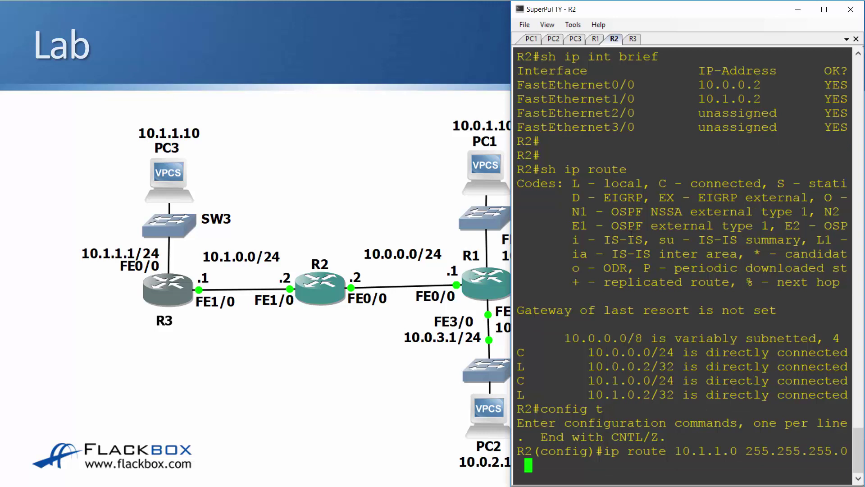
text(10.1.0.1)
key(Return)
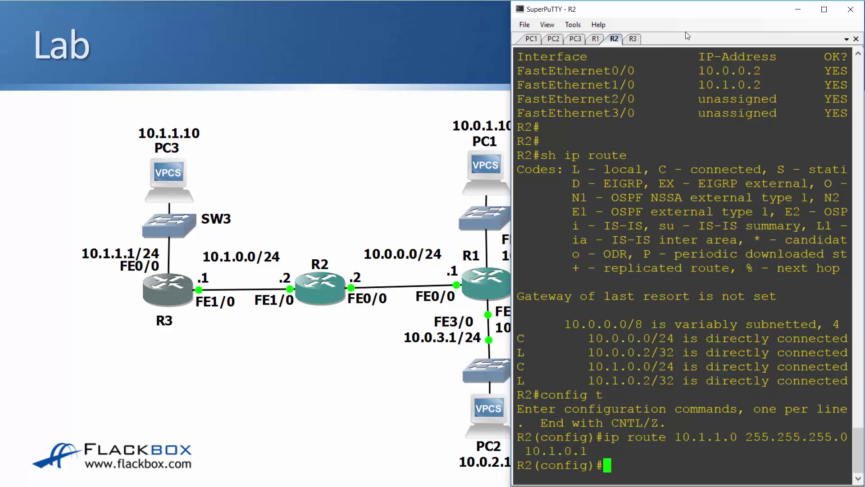
Add R2 static routes to 10.0.1.0/24 and 10.0.2.0/24 via 10.0.0.1.
drag(702, 17, 162, 14)
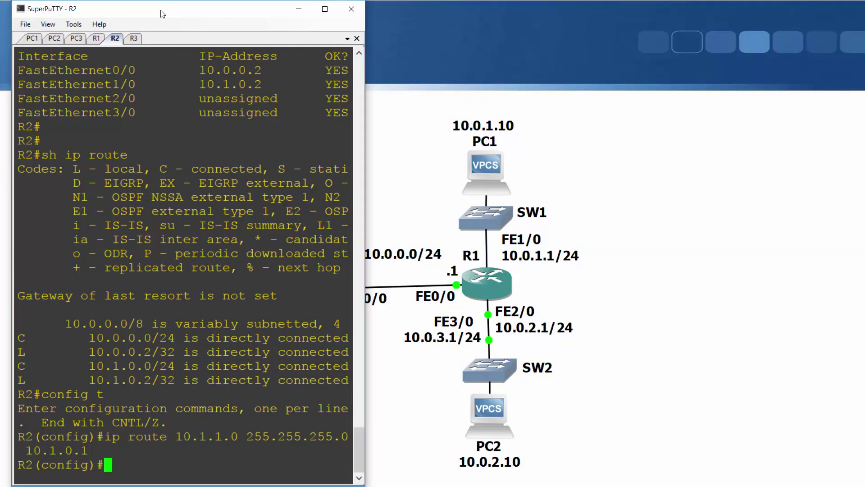
text(ip route )
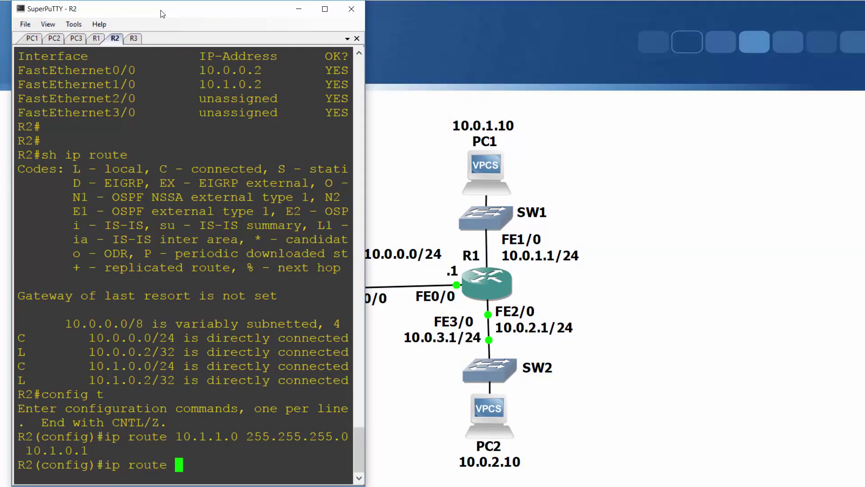
text(10.0.1.0 255.255)
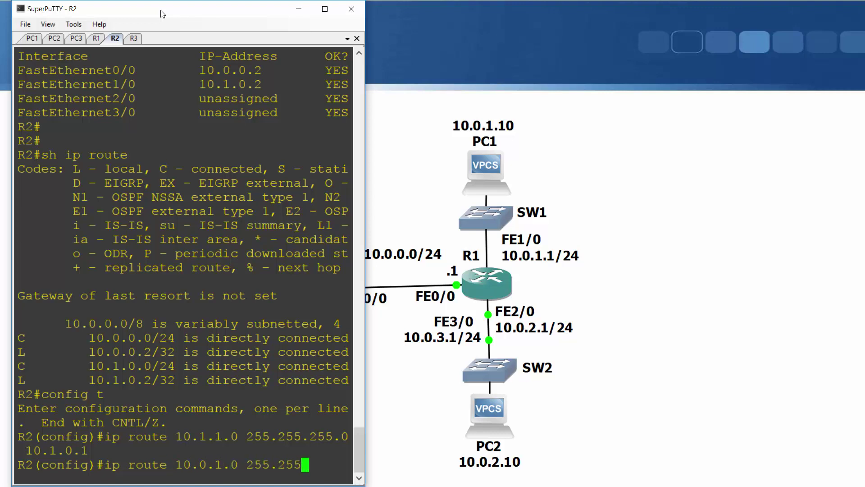
text(.255.0)
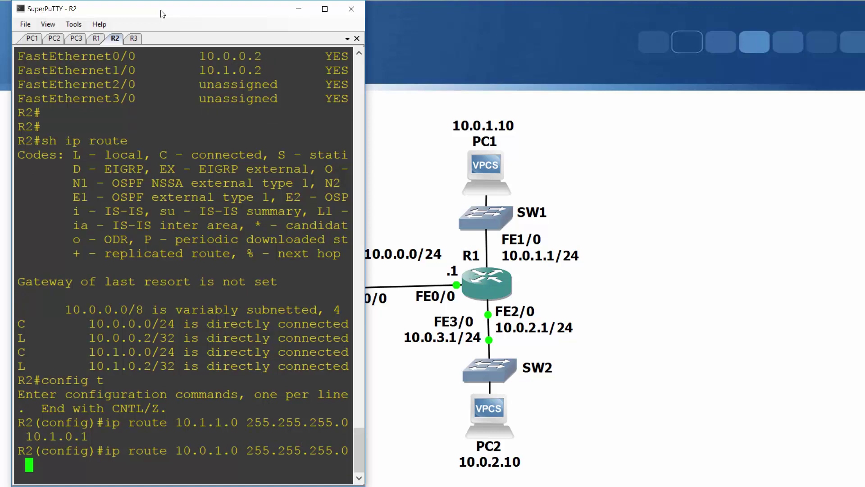
text( 10.0.0.1)
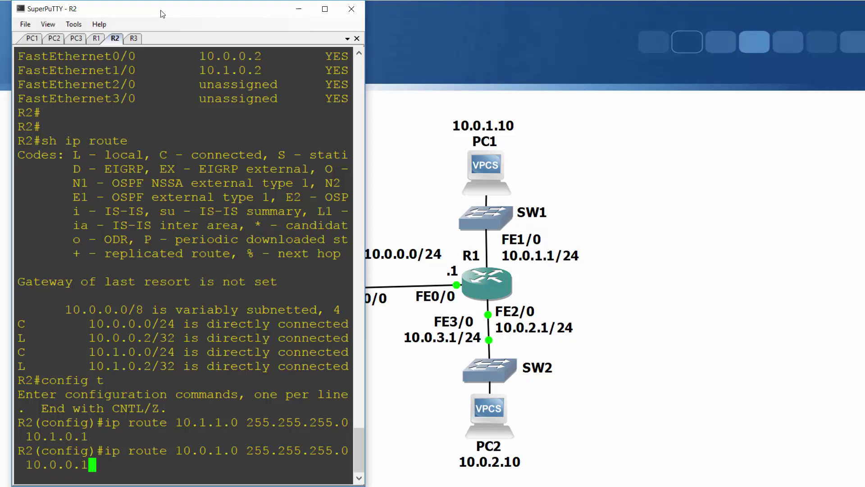
key(Return)
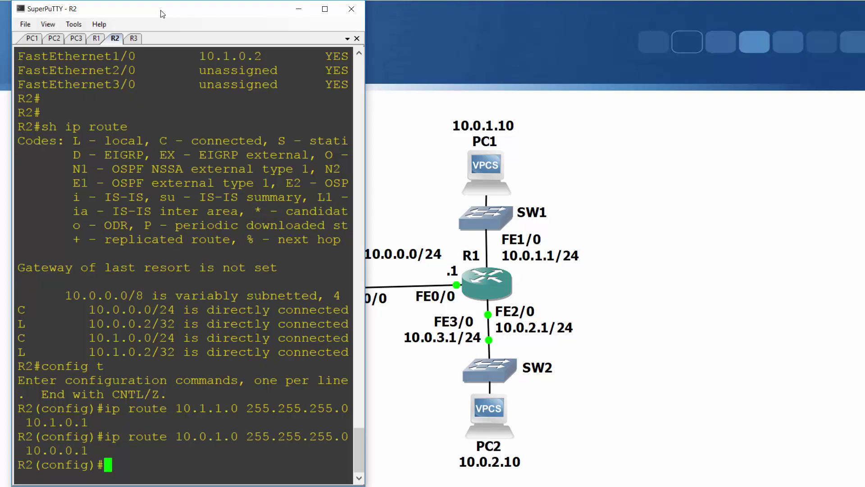
key(Up)
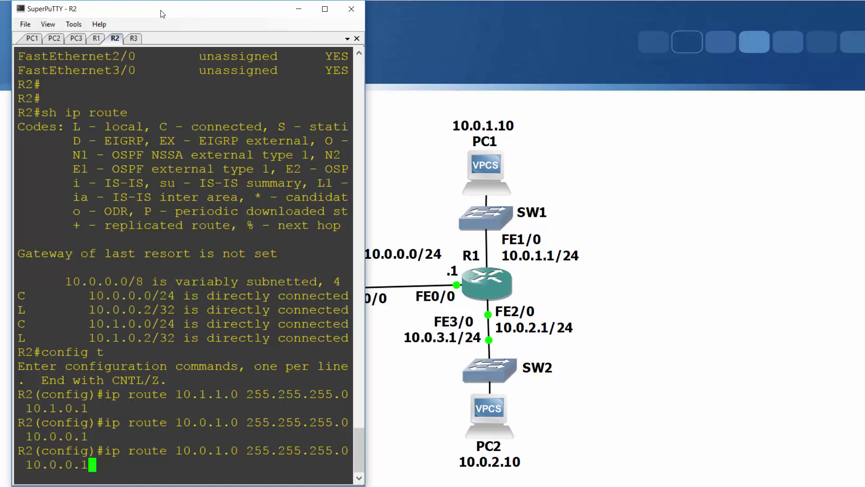
key(Left)
key(Left)
key(Left)
key(Left)
key(Left)
key(Left)
key(Left)
key(Left)
key(Left)
key(Left)
key(Left)
key(Left)
key(Left)
key(Left)
key(Left)
key(Left)
key(Left)
key(Left)
key(Left)
key(Left)
key(Left)
key(Left)
key(Left)
key(Left)
key(BackSpace)
text(2)
key(Return)
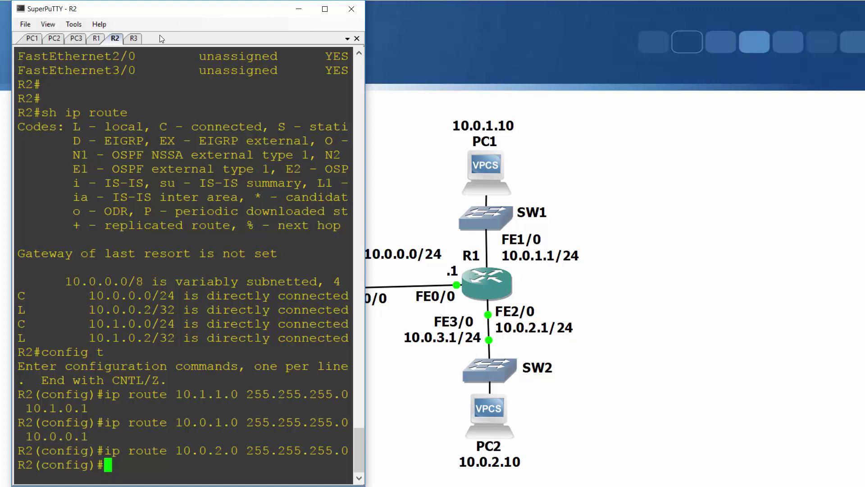
drag(160, 15, 655, 14)
On R3, enter configuration mode and add a route to 10.0.0.0/24 via 10.1.0.2.
click(635, 38)
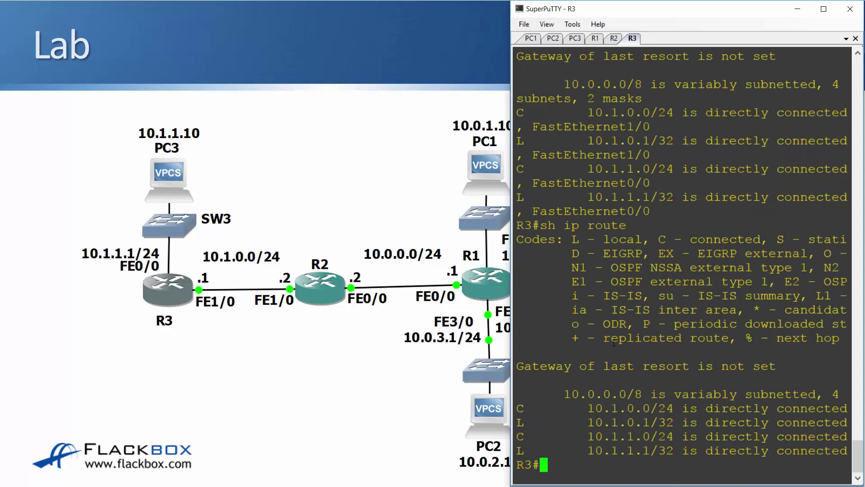
text(config t)
key(Return)
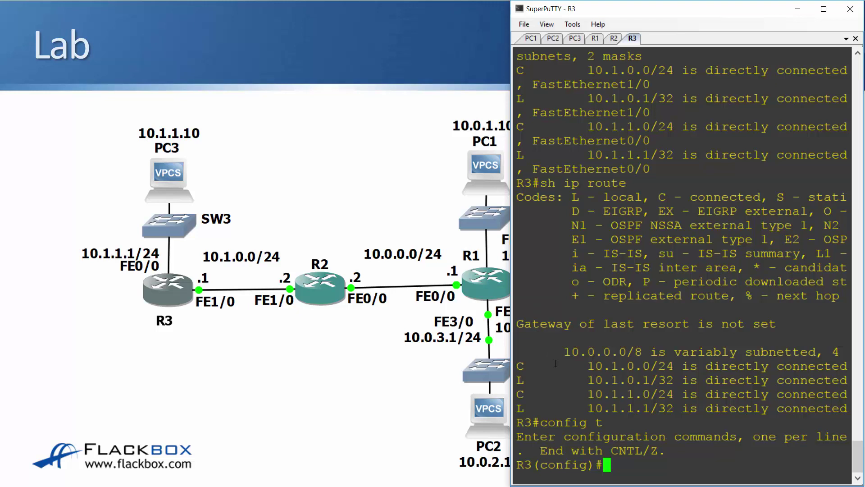
text(ip route 10.)
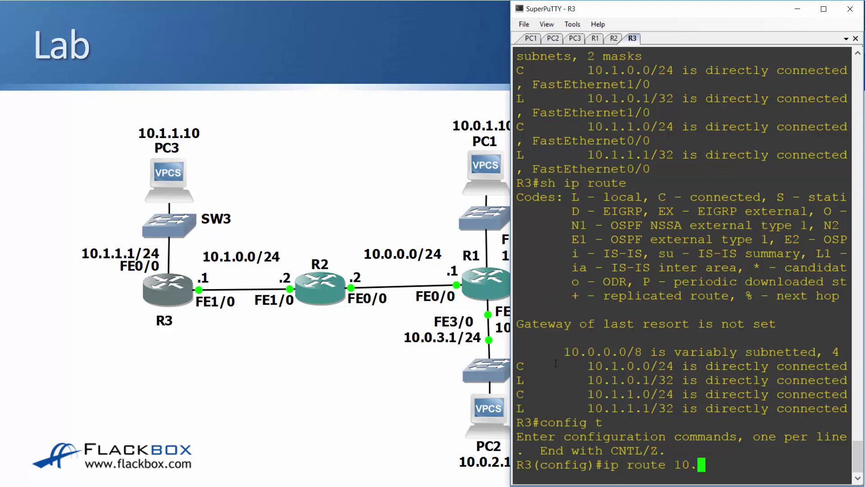
text(0.0.0 255.255.255.0 )
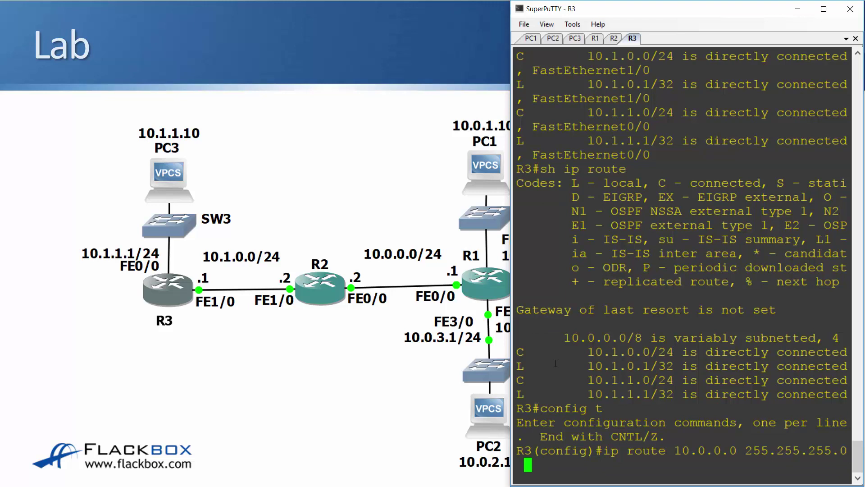
text(10.1.0.2)
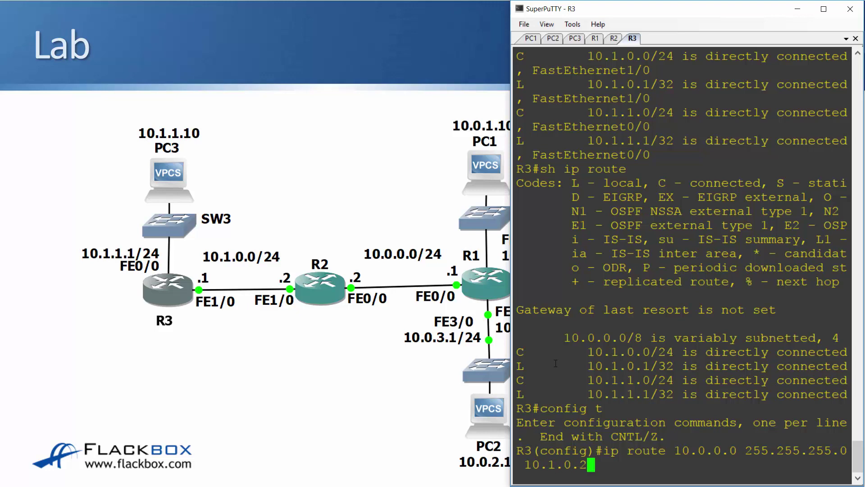
key(Return)
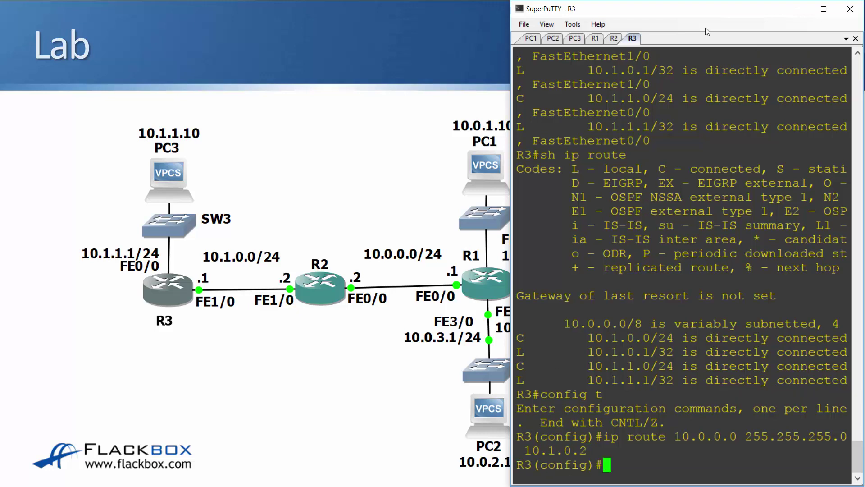
Add R3 routes to 10.0.1.0/24 and 10.0.2.0/24 via 10.1.0.2, maximizing the window.
drag(709, 14, 200, 14)
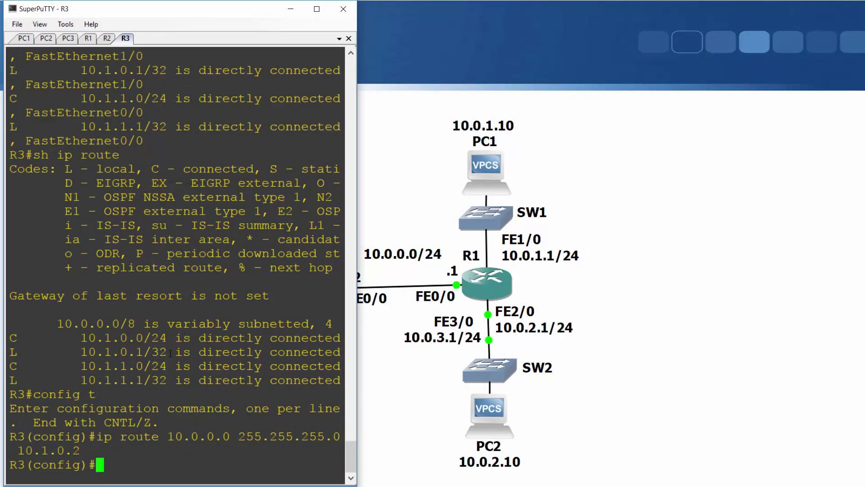
text(ip route )
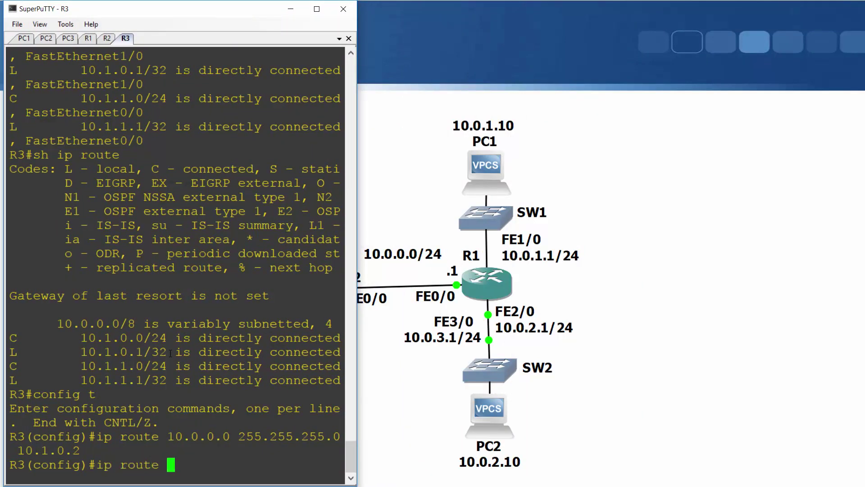
text(10.0.1.0 255.255.2)
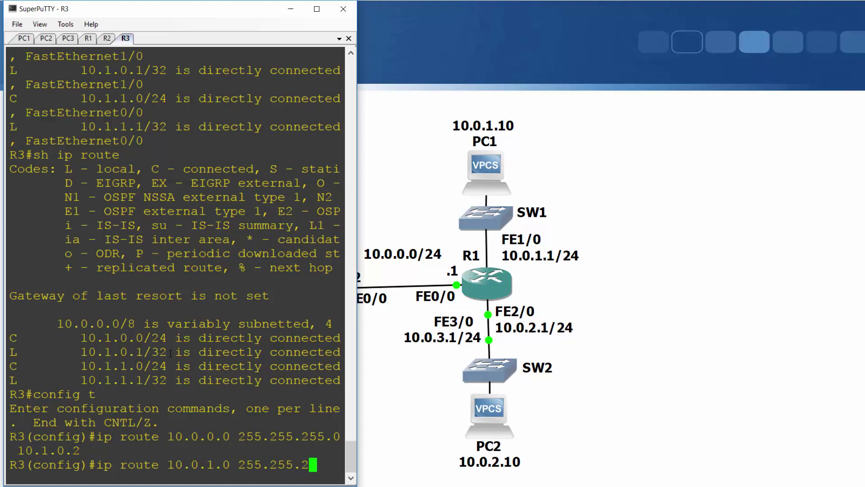
text(55.0 )
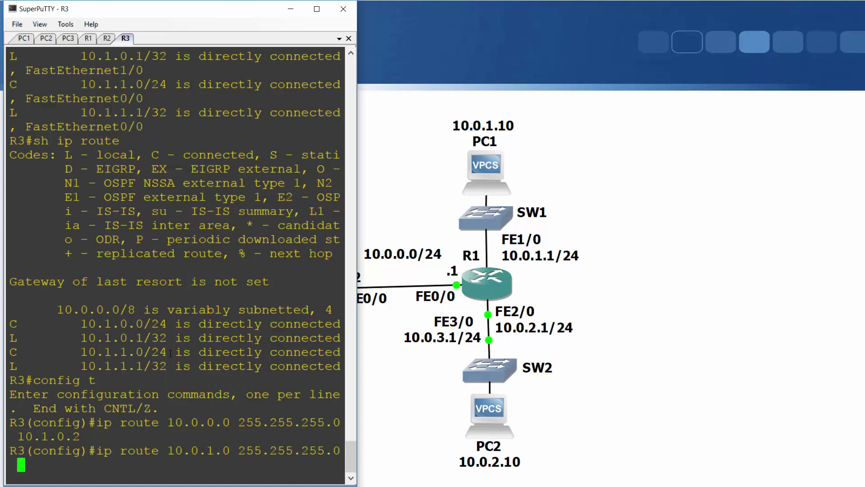
text(10.1.0.2)
key(Return)
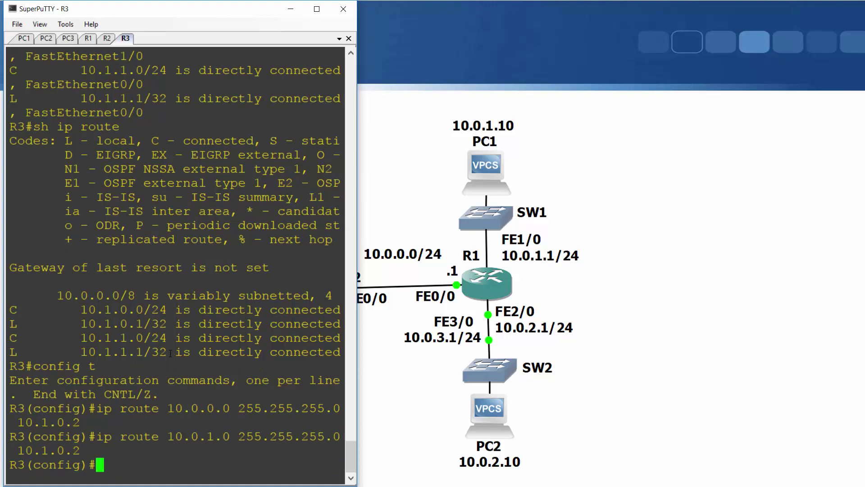
key(Up)
key(Left)
key(Left)
key(Left)
key(Left)
key(Left)
key(Left)
key(Left)
key(Left)
key(Left)
key(Left)
key(Left)
key(Left)
key(Left)
key(Left)
key(Left)
key(Left)
key(Left)
key(Left)
key(Left)
key(Left)
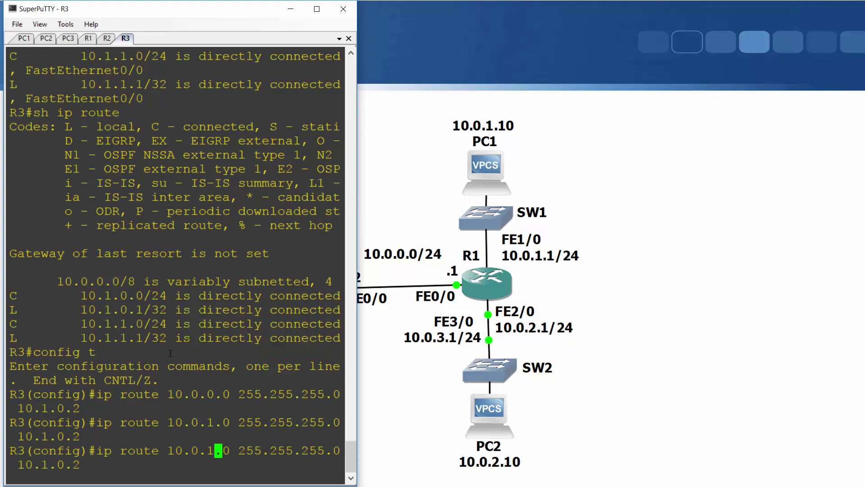
key(BackSpace)
text(2)
key(Return)
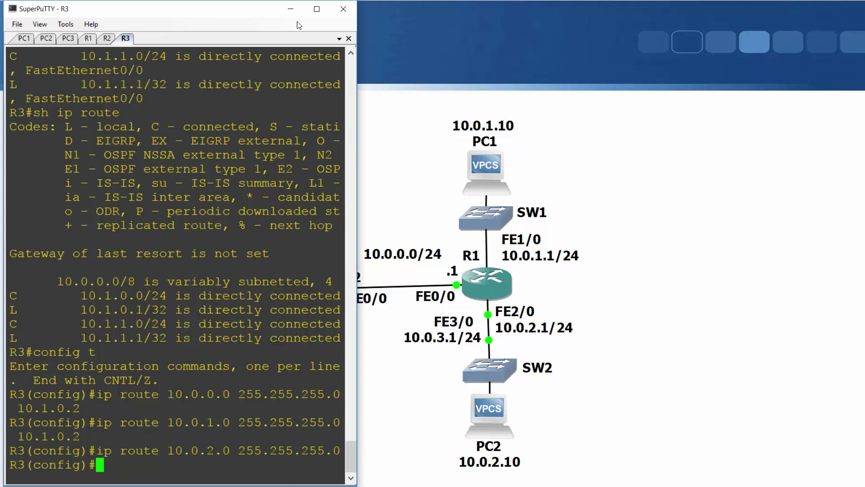
click(317, 9)
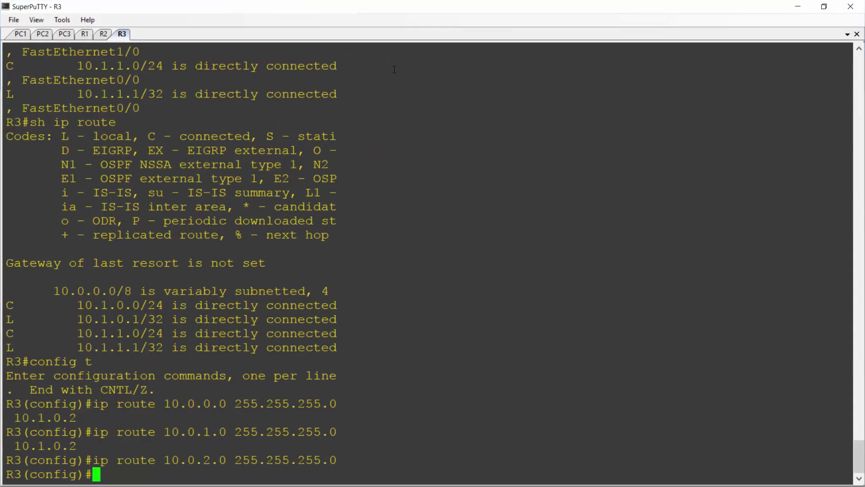
Review R1's routing table, marking its six connected routes and two static routes.
click(83, 34)
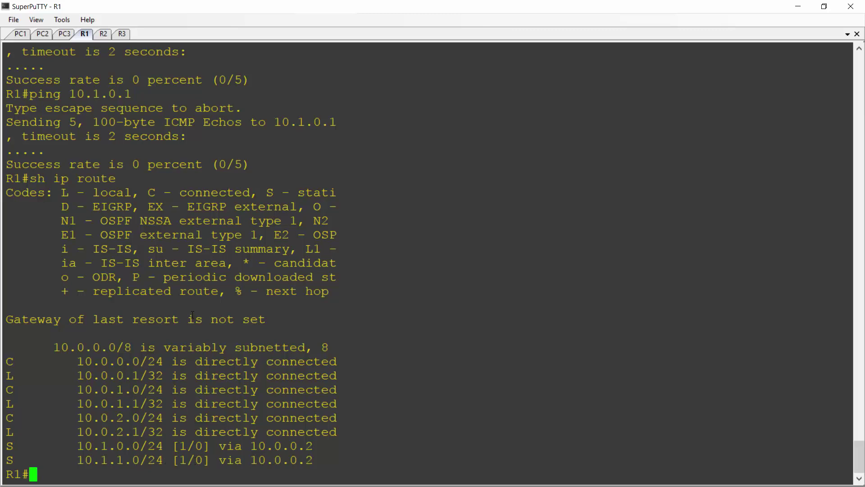
drag(343, 434, 9, 366)
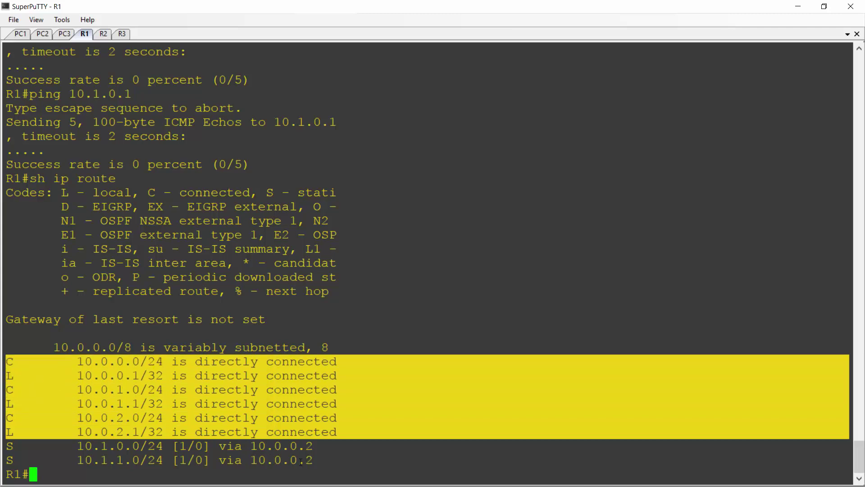
drag(317, 461, 7, 446)
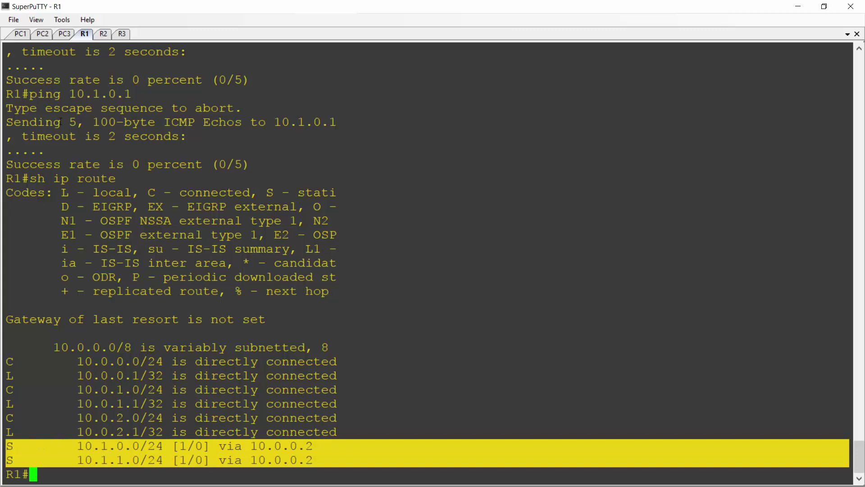
Exit configuration on R2 and show ip route, highlighting statics to 10.1.1.0, 10.0.1.0 and 10.0.2.0.
click(103, 37)
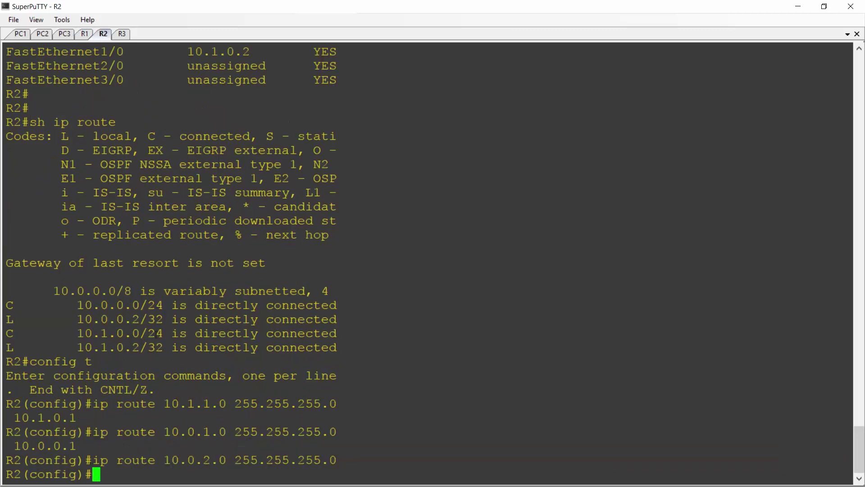
text(end)
key(Return)
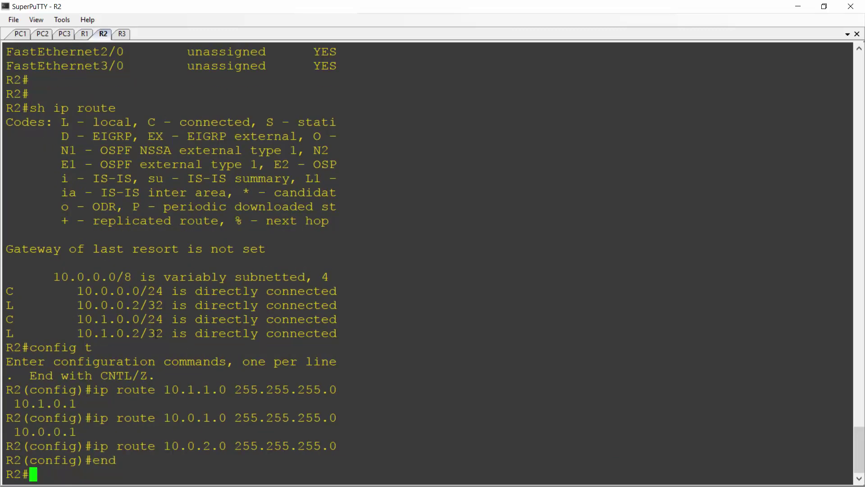
text(sh ip route)
key(Return)
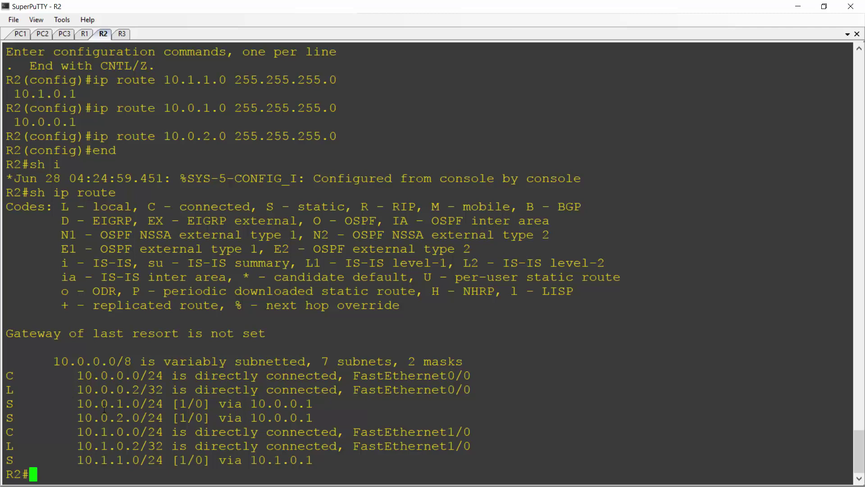
drag(311, 460, 77, 460)
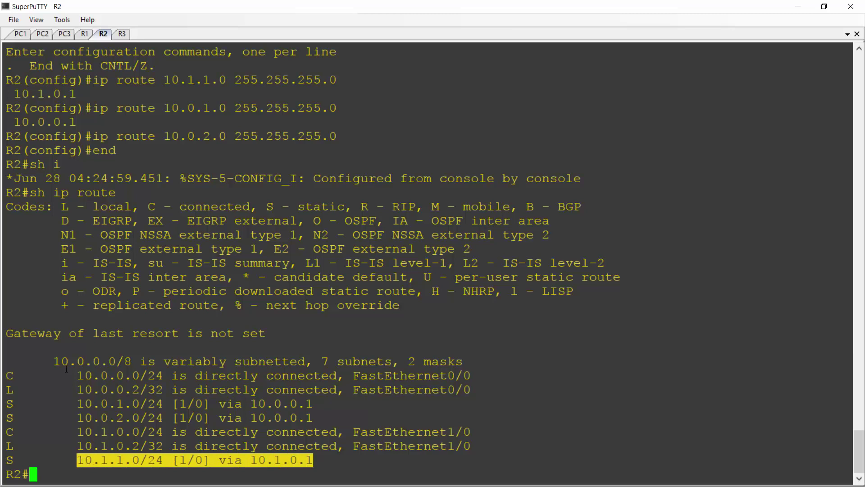
drag(315, 417, 8, 407)
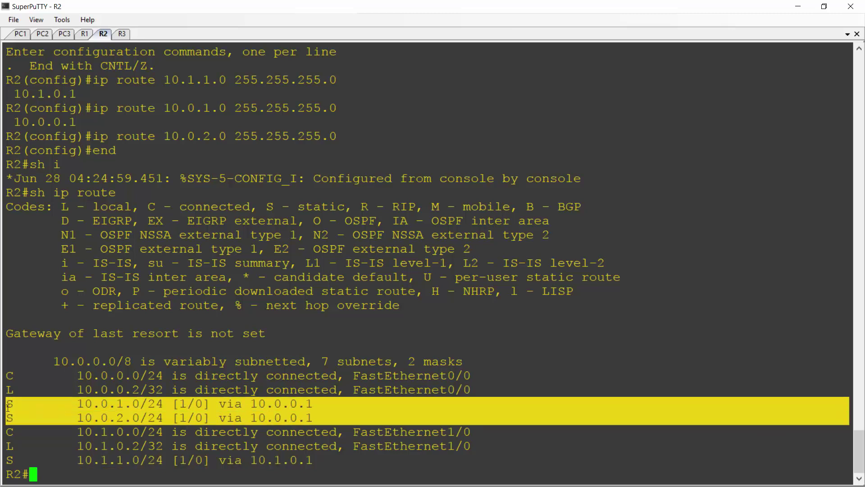
Exit configuration on R3 and confirm its three static routes via 10.1.0.2 in show ip route.
click(120, 36)
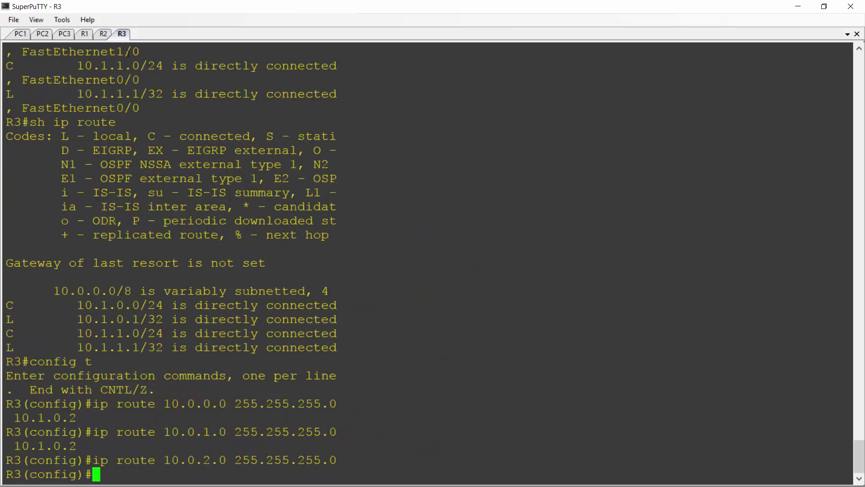
text(end)
key(Return)
text(sh )
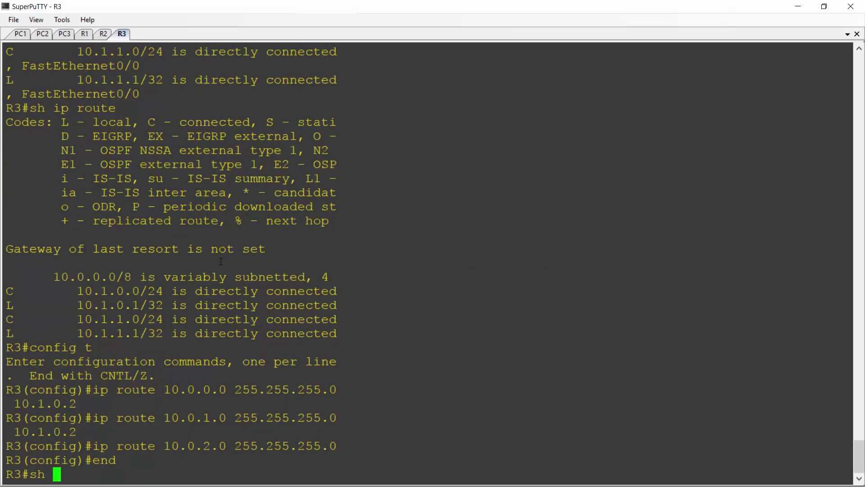
text(ip route)
key(Return)
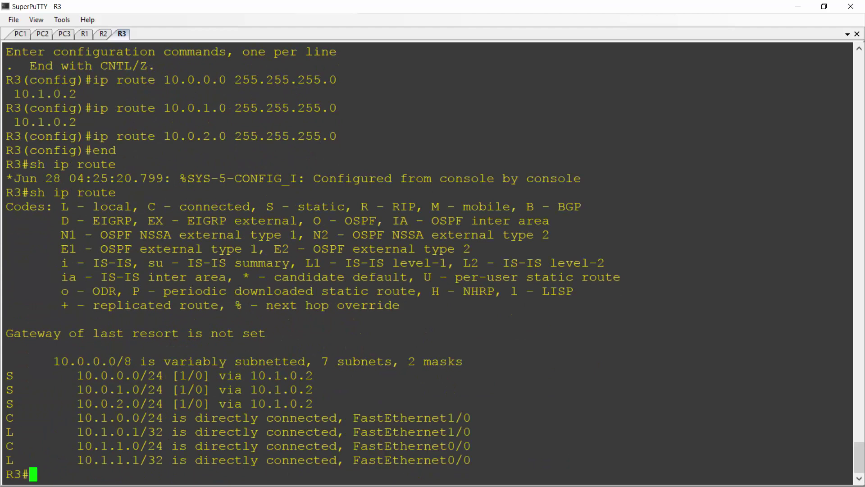
drag(321, 403, 10, 375)
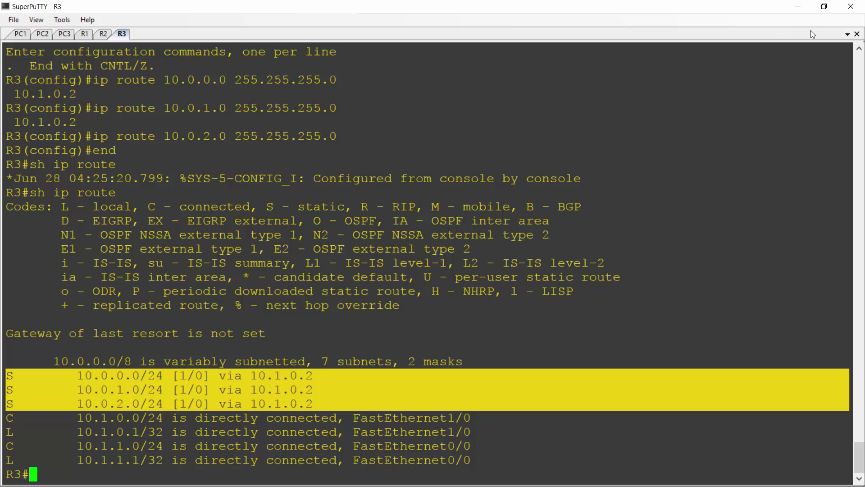
click(824, 7)
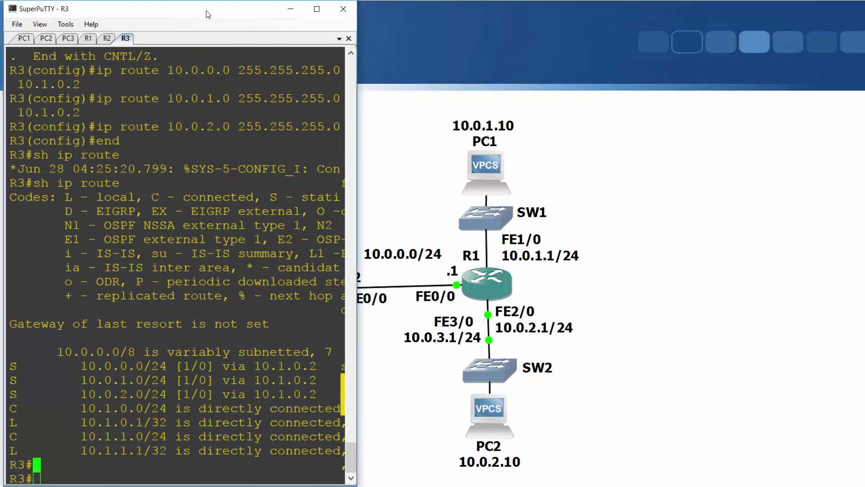
From PC3, ping 10.0.1.10 and 10.0.2.10, getting five replies from each.
drag(207, 14, 728, 17)
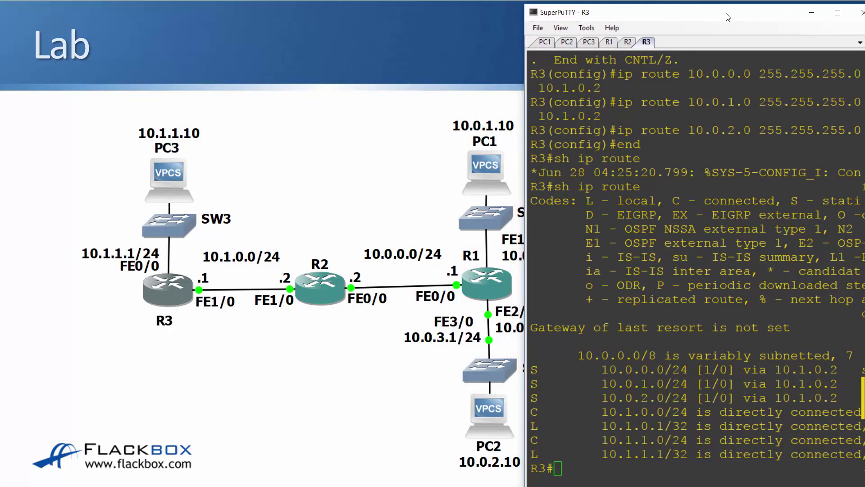
click(589, 42)
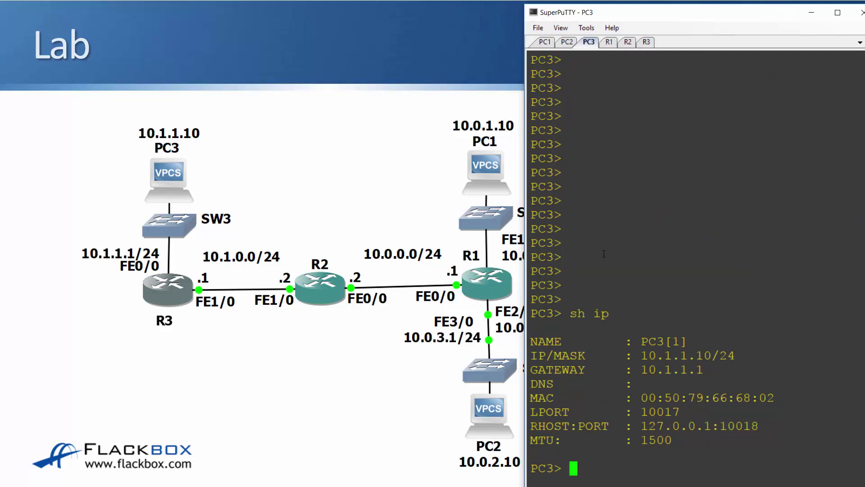
text(ping 10.)
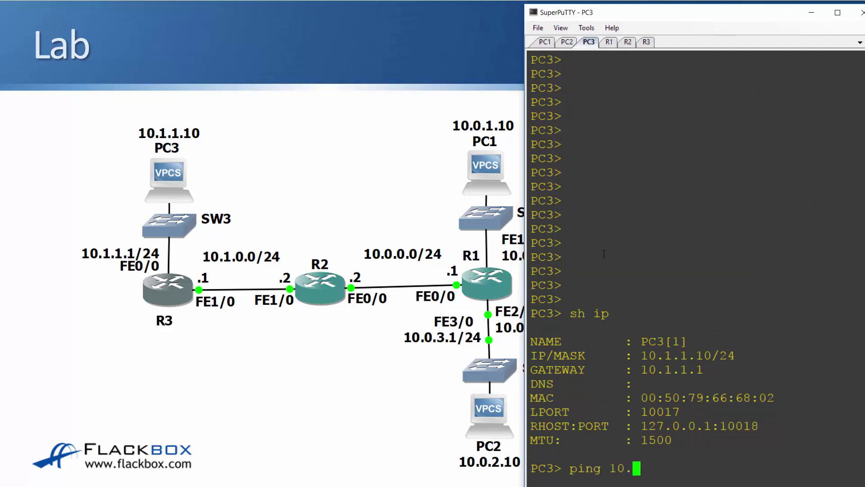
text(0.1.10)
key(Return)
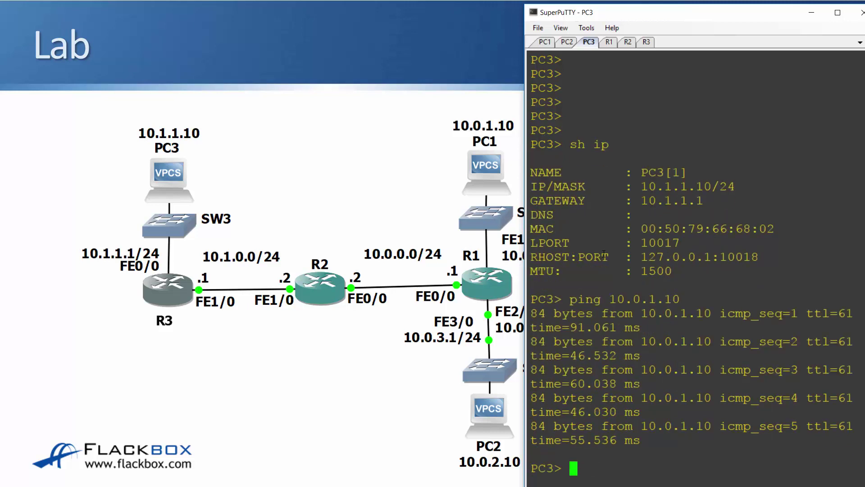
text(ping 10.0.)
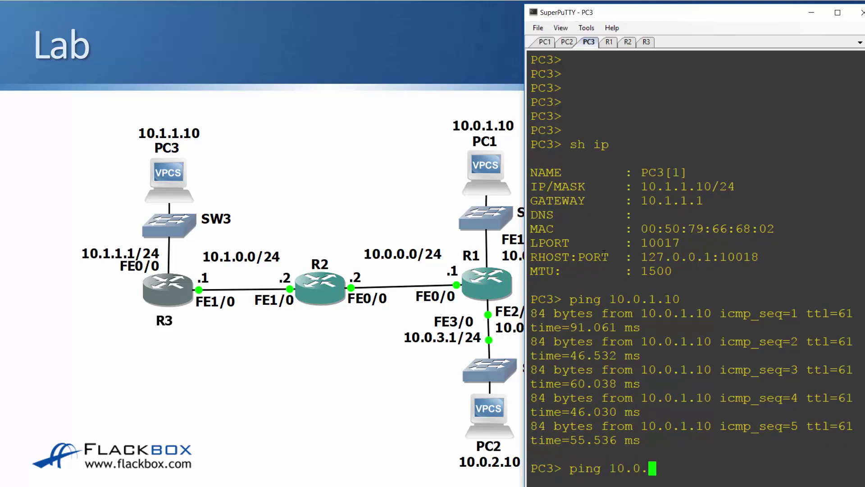
text(2.10)
key(Return)
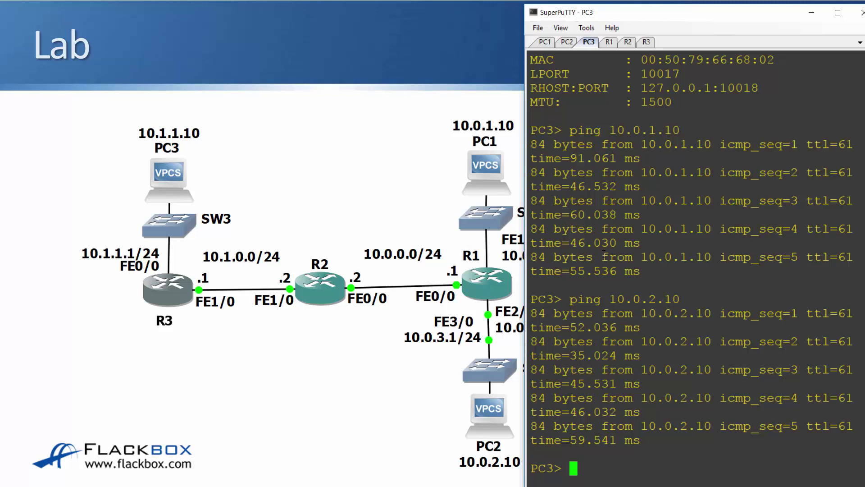
Run trace 10.0.1.10 on PC3 and highlight hops 10.1.1.1, 10.1.0.2, 10.0.0.1 and 10.0.1.10.
text(trace 10.0)
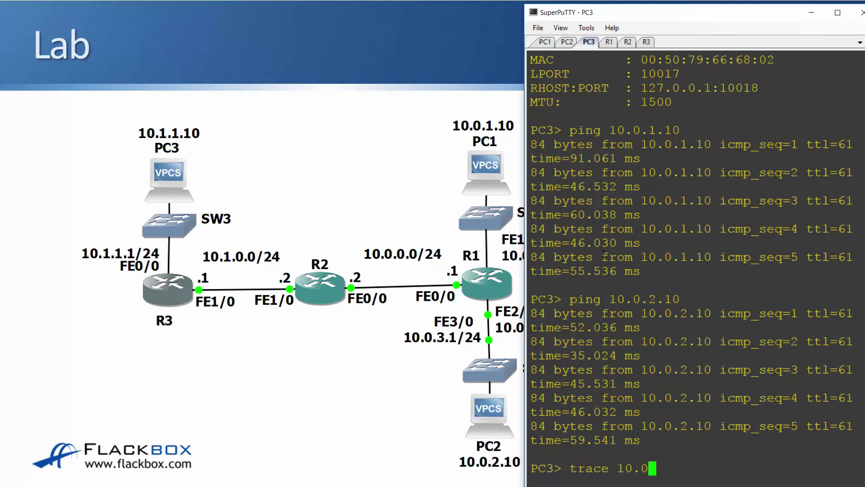
text(.1.1)
text(0)
key(Return)
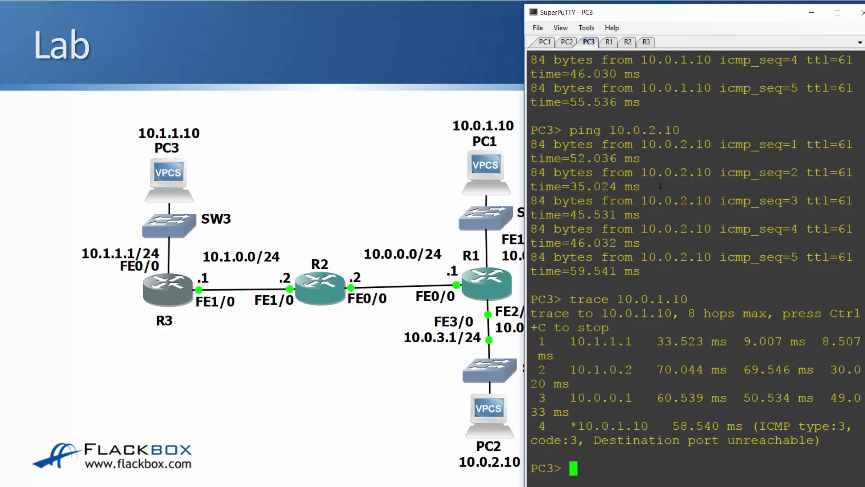
drag(633, 342, 577, 342)
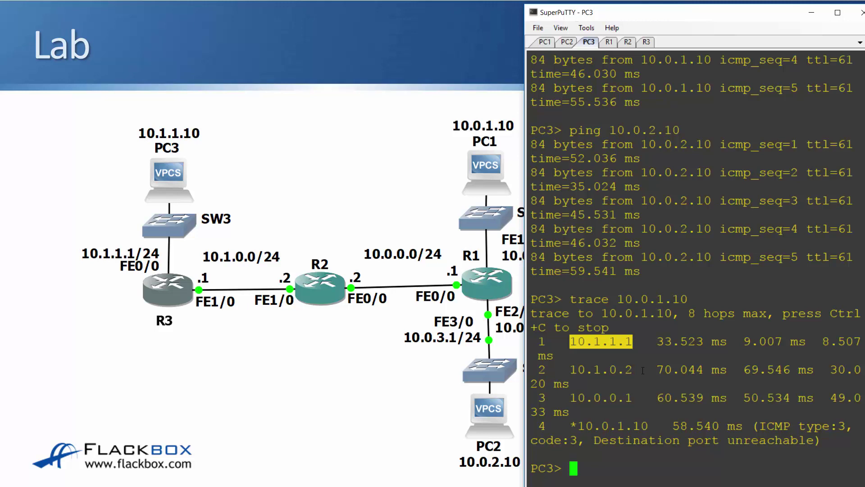
drag(634, 369, 578, 369)
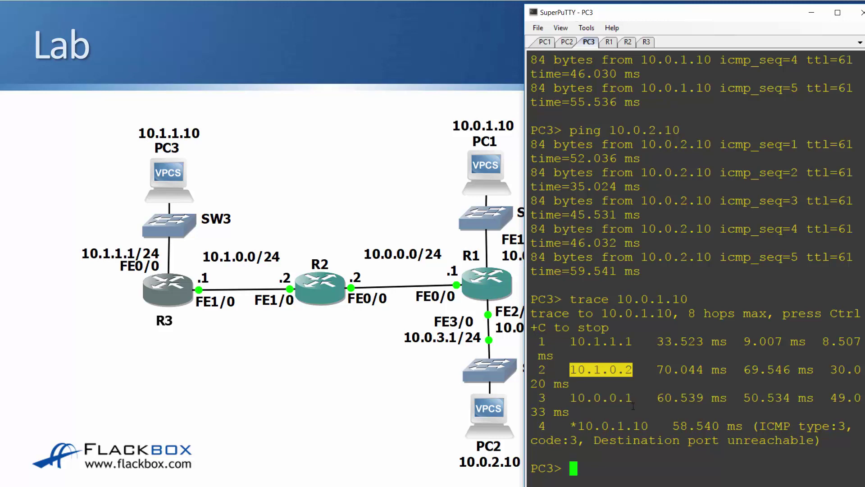
drag(639, 398, 574, 398)
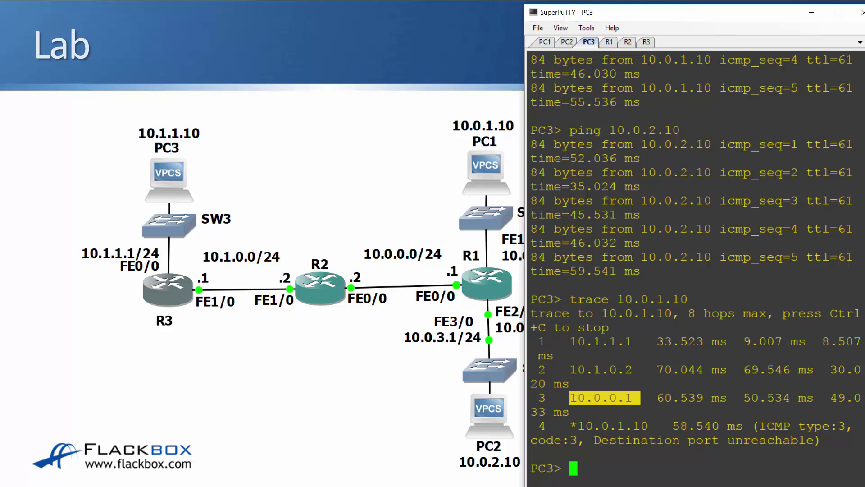
drag(648, 426, 582, 425)
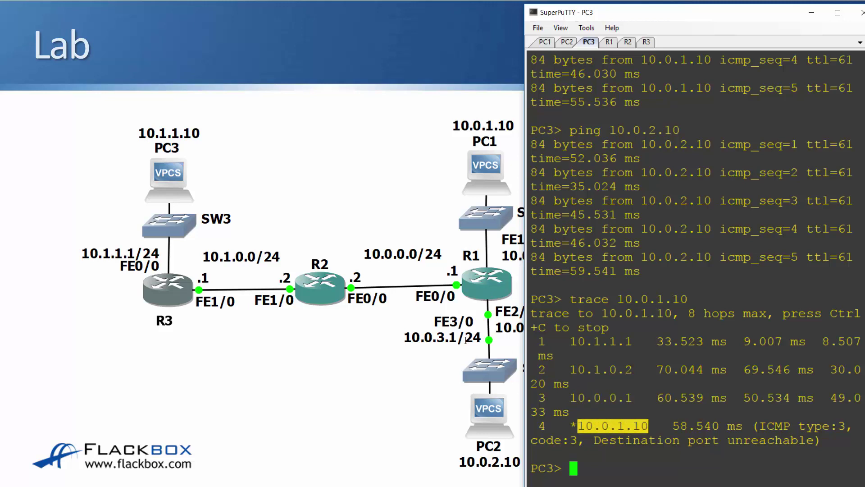